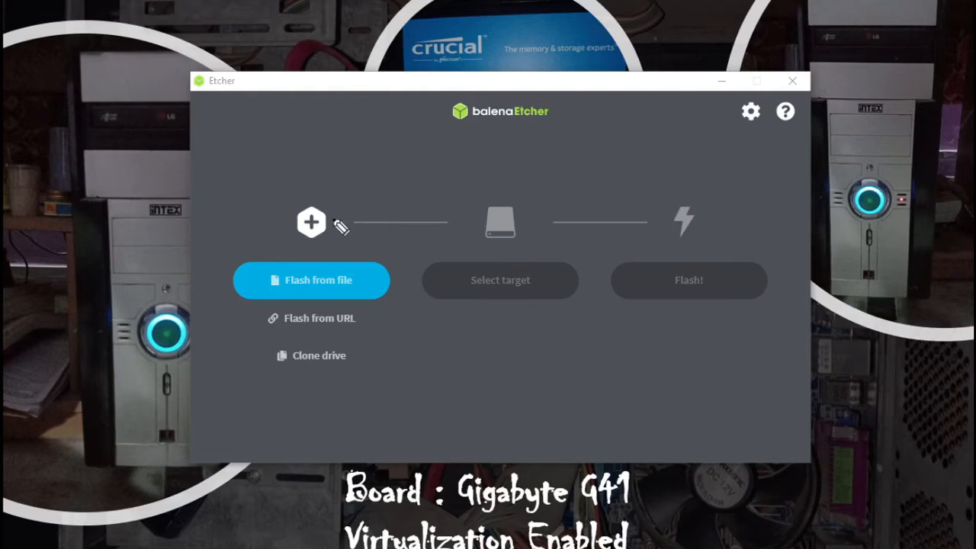
Load proxmox-ve_6.4-1.iso from Downloads as the image to flash in balenaEtcher.
click(345, 290)
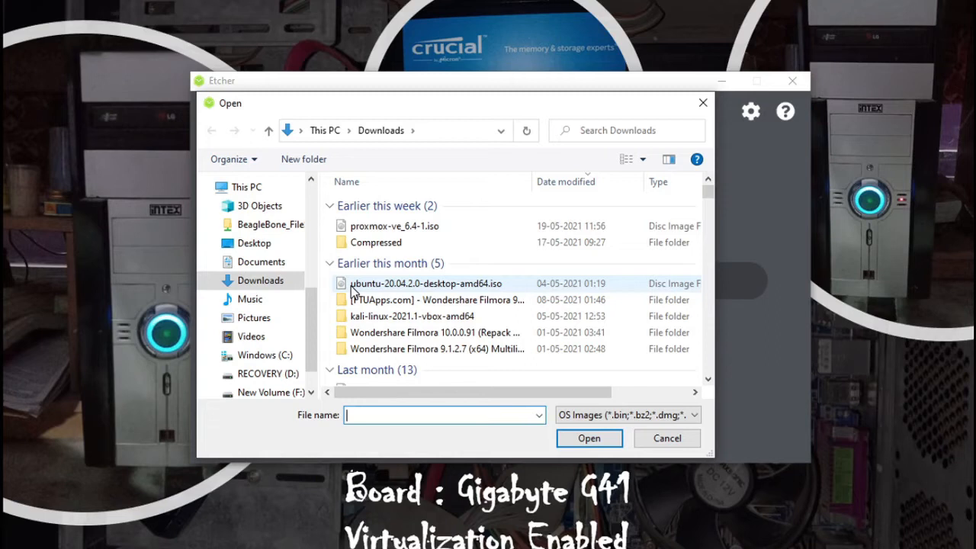
click(382, 232)
double_click(382, 233)
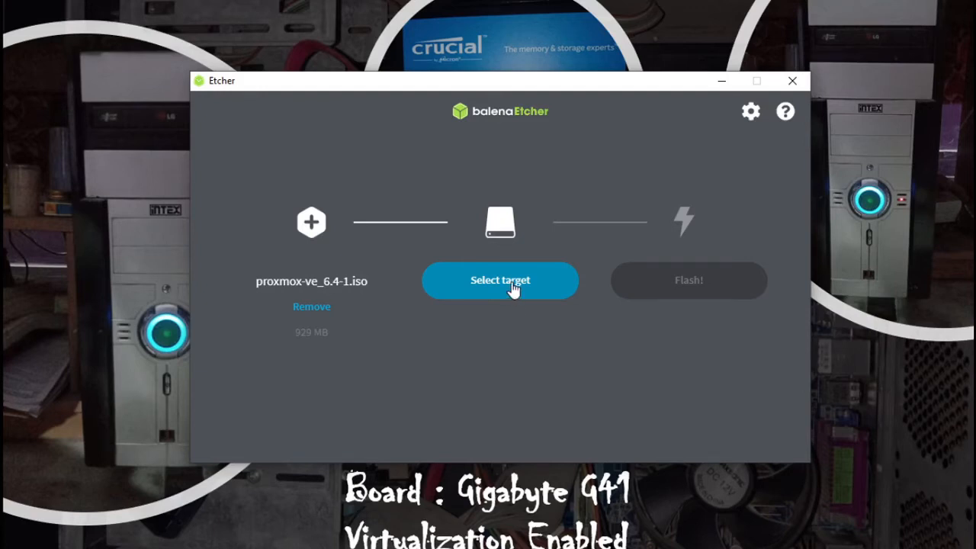
Choose the 31 GB Sony Storage Media USB Device as the flash target drive.
click(513, 287)
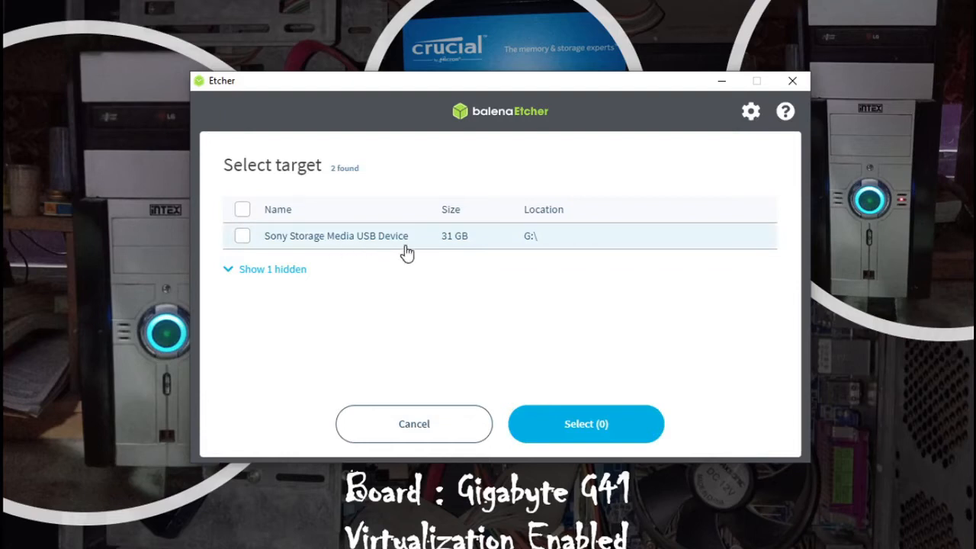
click(243, 237)
click(565, 427)
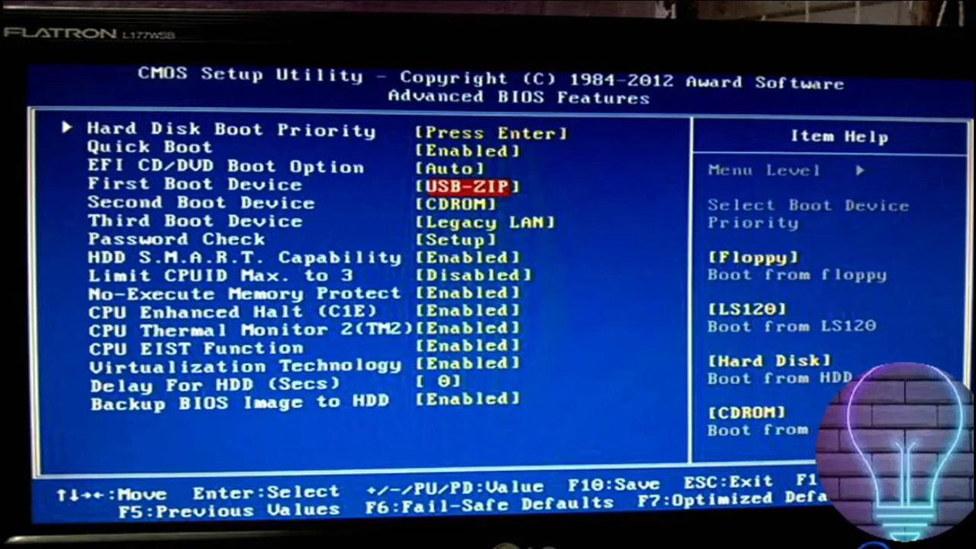
Set the First Boot Device to USB-HDD and the Second Boot Device to Hard Disk.
key(Return)
key(Down)
key(Down)
key(Return)
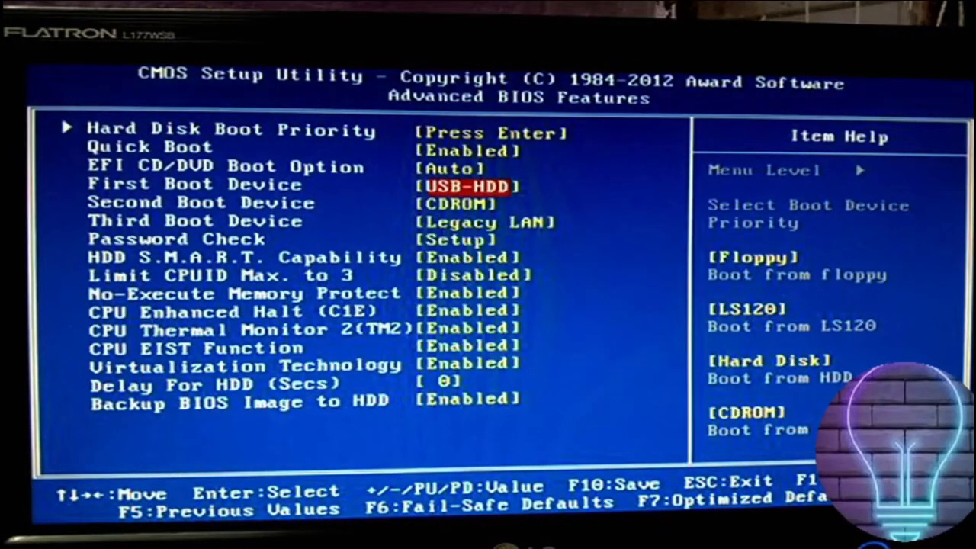
key(Down)
key(Return)
key(Up)
key(Return)
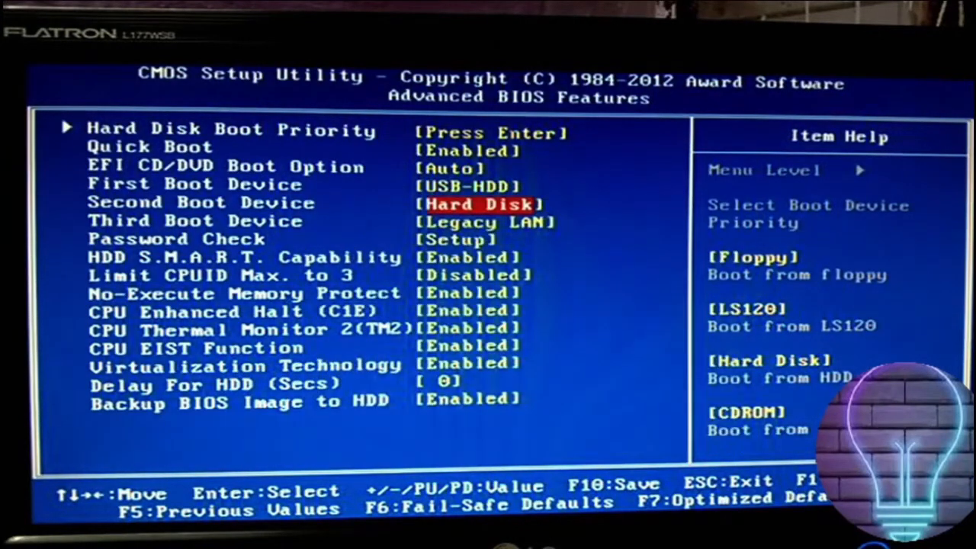
Save the BIOS settings and exit so the machine restarts.
key(F10)
key(y)
key(Return)
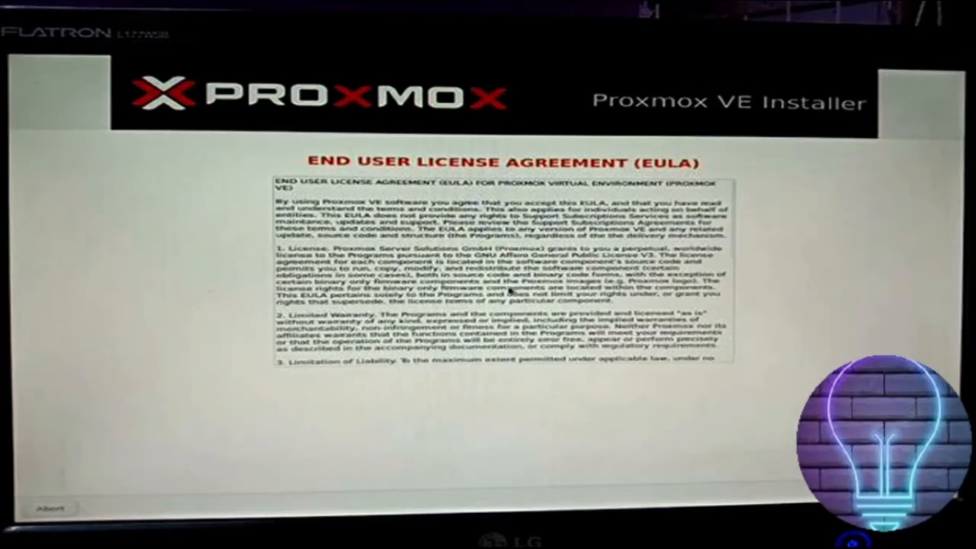
Accept the EULA and keep /dev/sda (447GB) as the target disk.
key(Return)
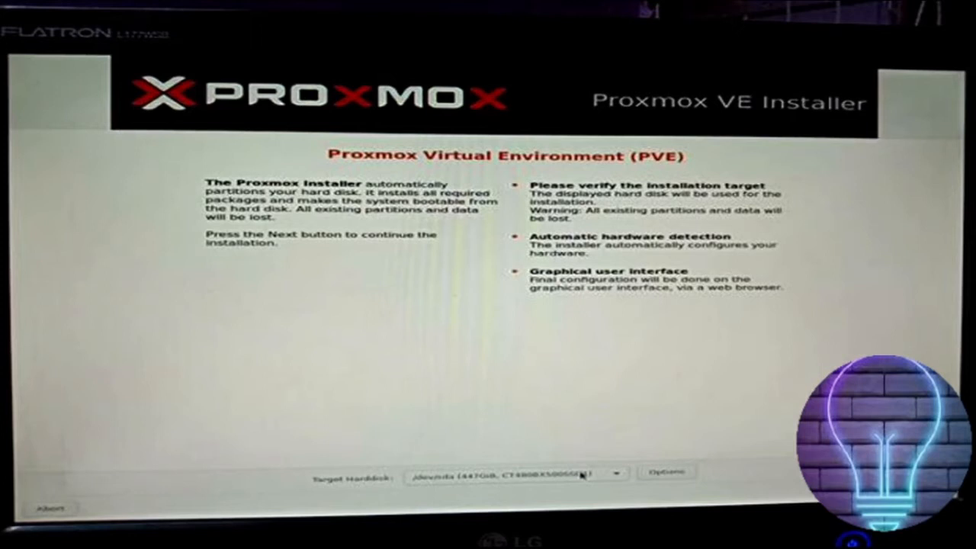
key(Return)
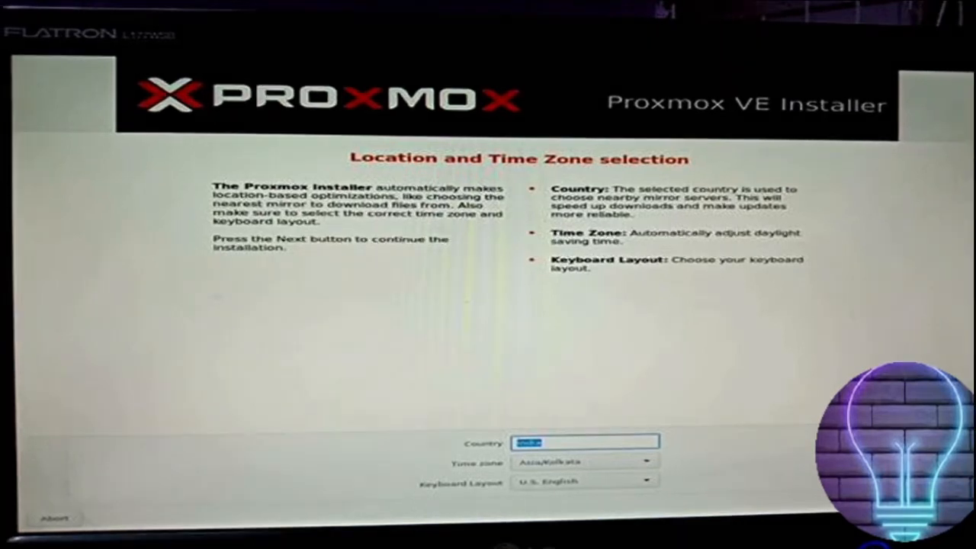
Accept India, the Asia/Kolkata time zone and the U.S. English keyboard.
key(Return)
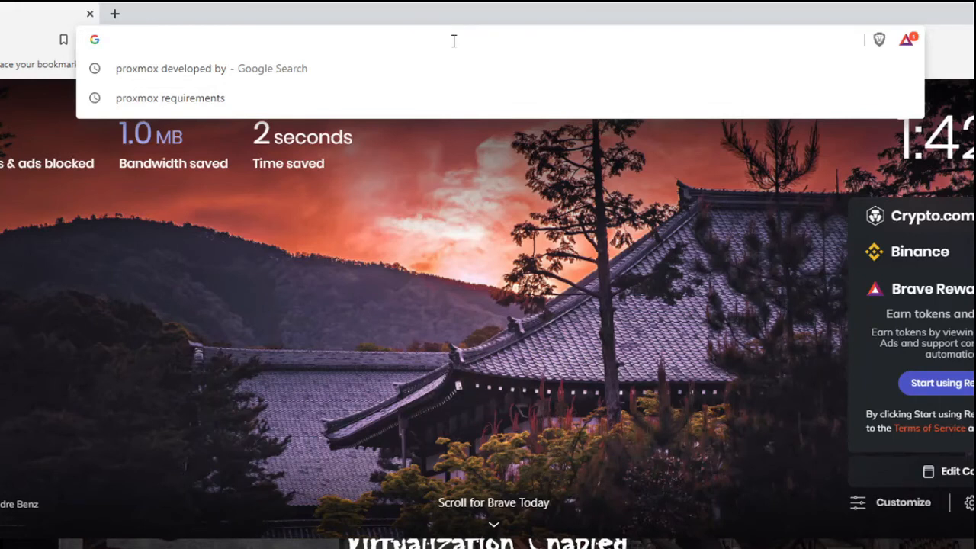
text(h)
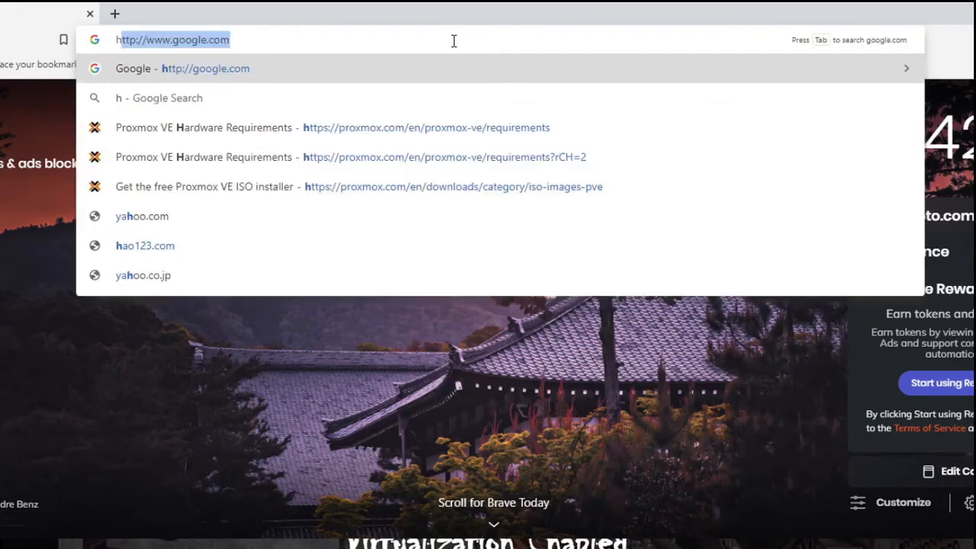
text(ttps://19)
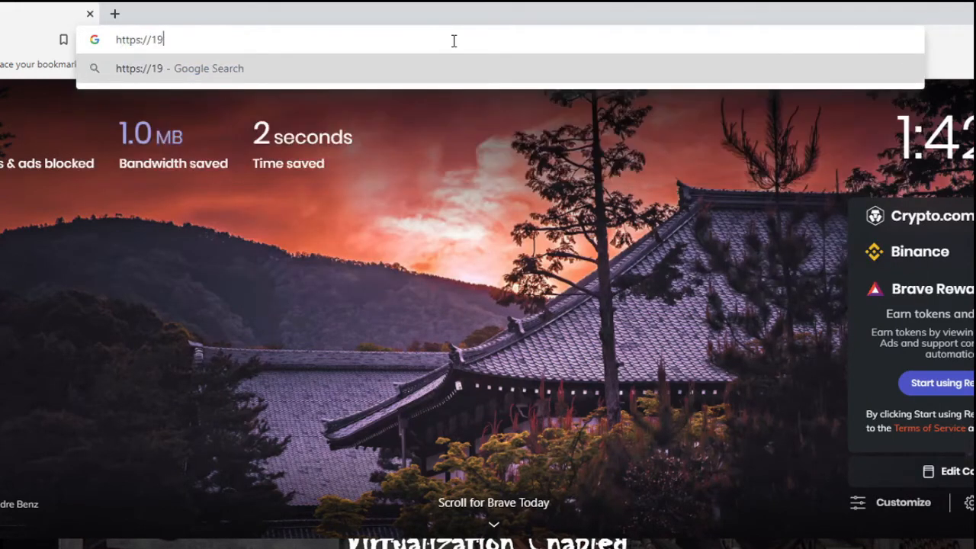
text(2.1)
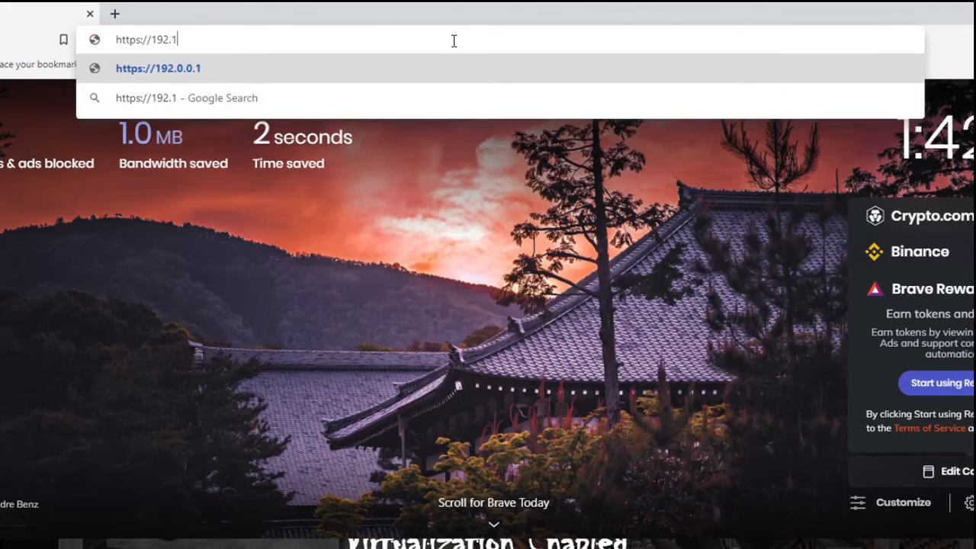
text(68.43.3)
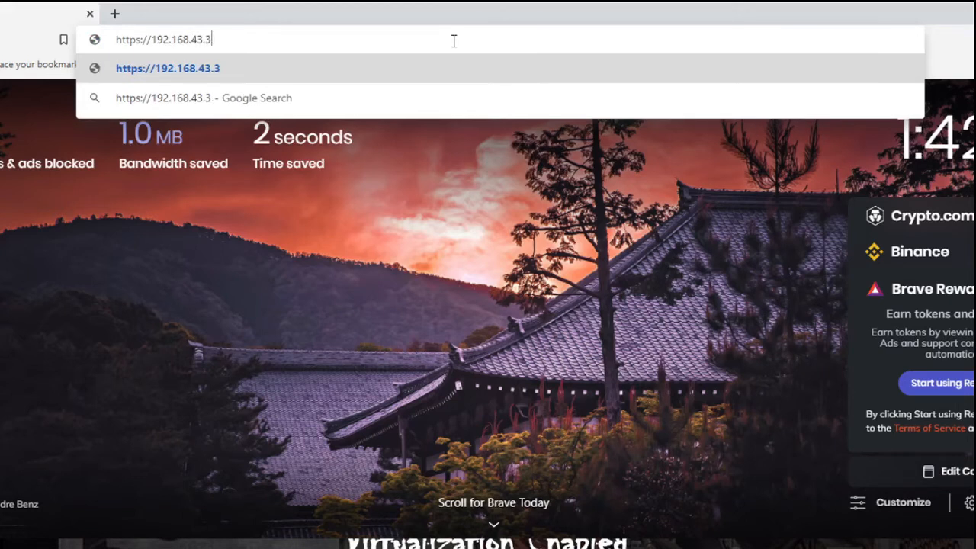
text(4:)
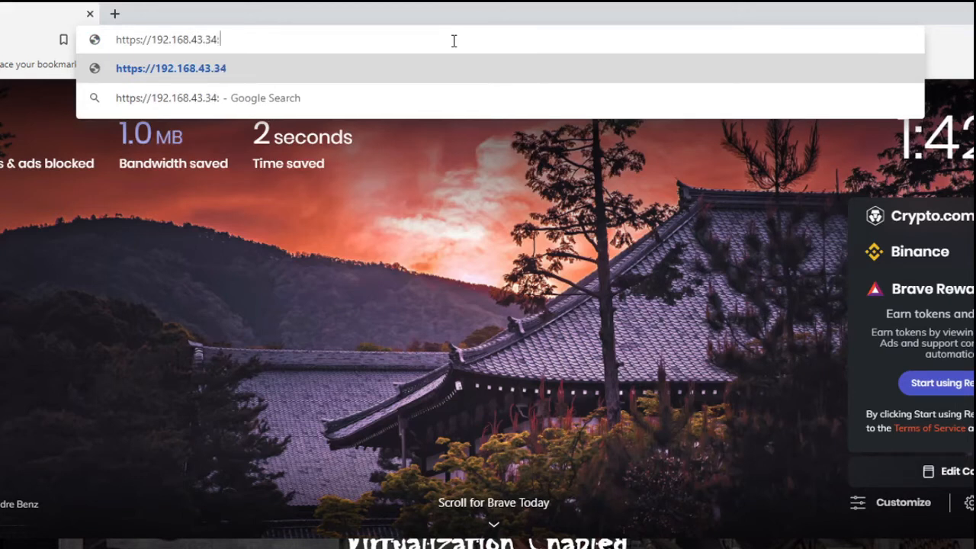
text(8006)
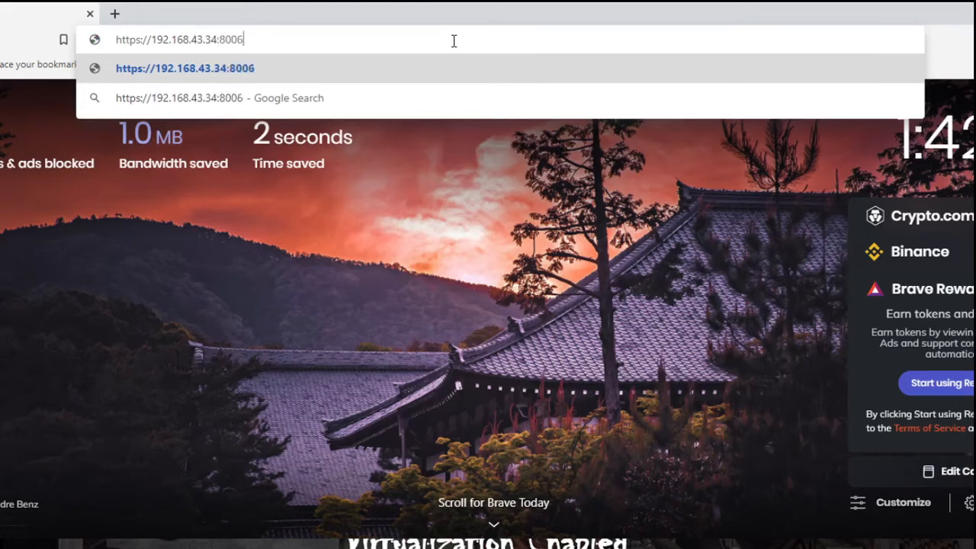
key(Return)
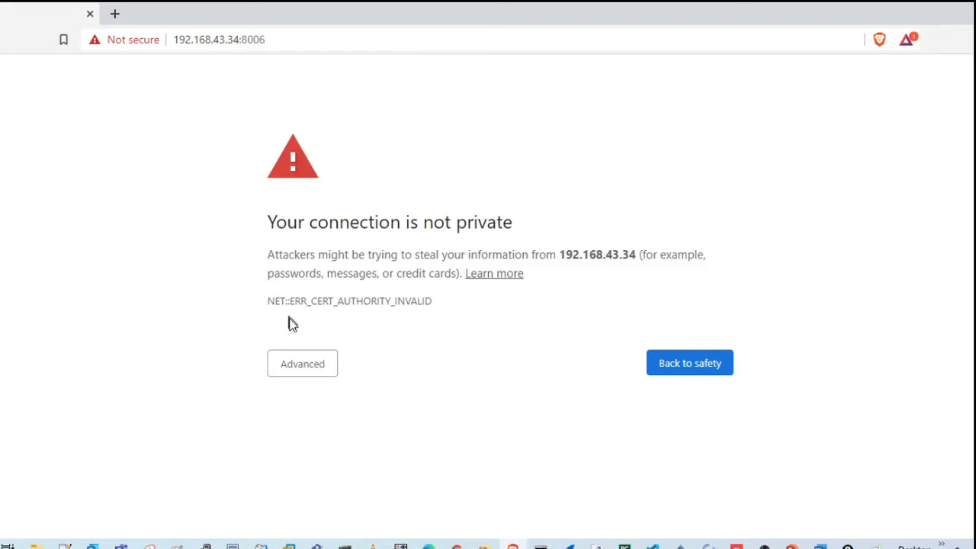
click(299, 361)
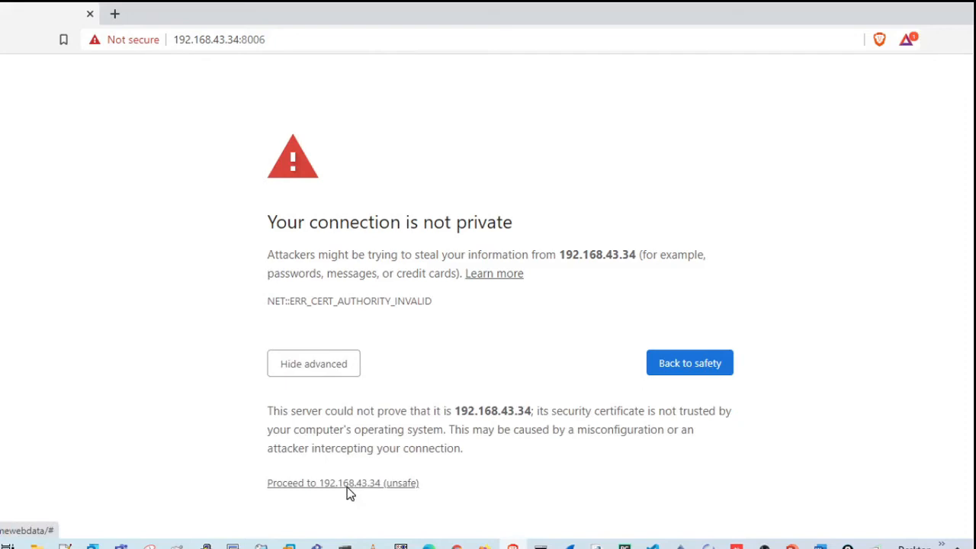
click(347, 485)
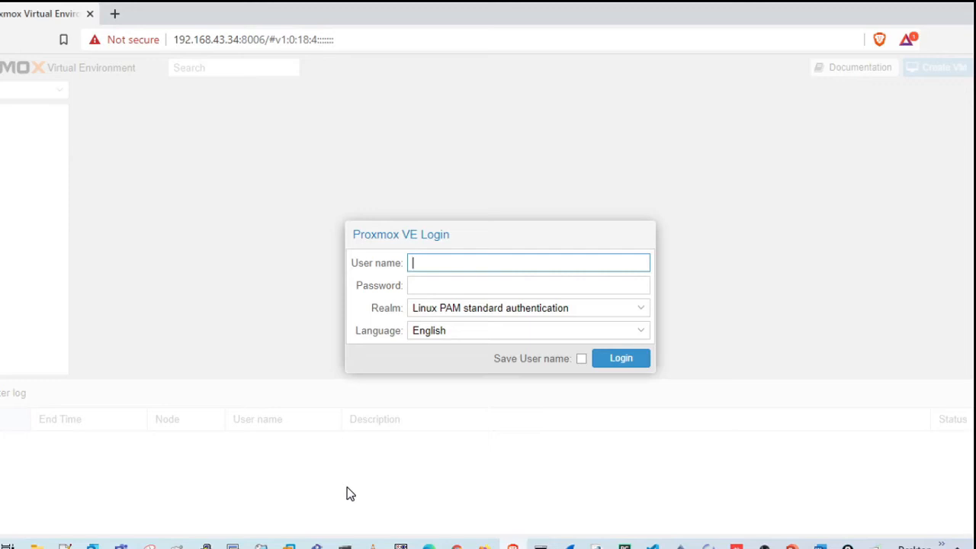
Enter root as the user name in the Proxmox VE login form.
text(root)
click(435, 284)
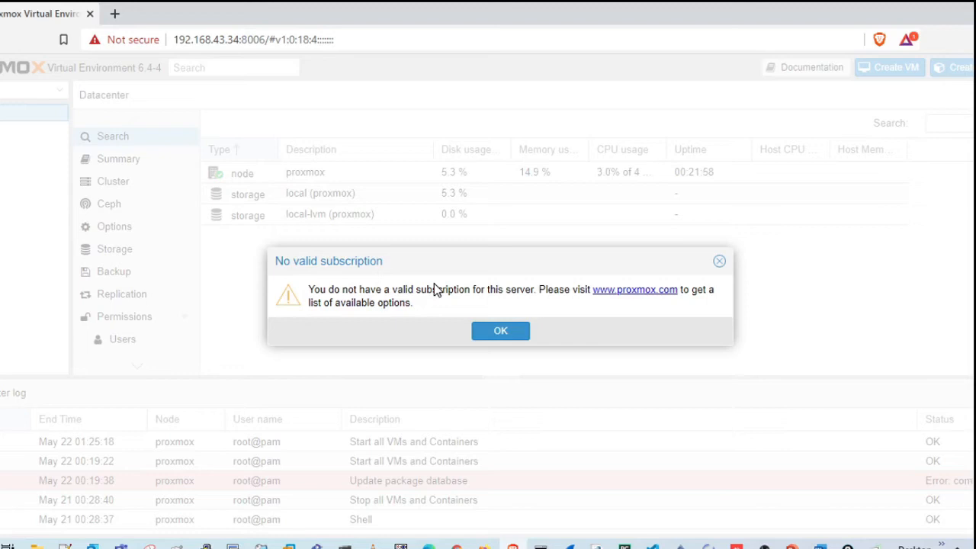
Dismiss the no-subscription notice and expand the proxmox node to list its storage.
click(496, 331)
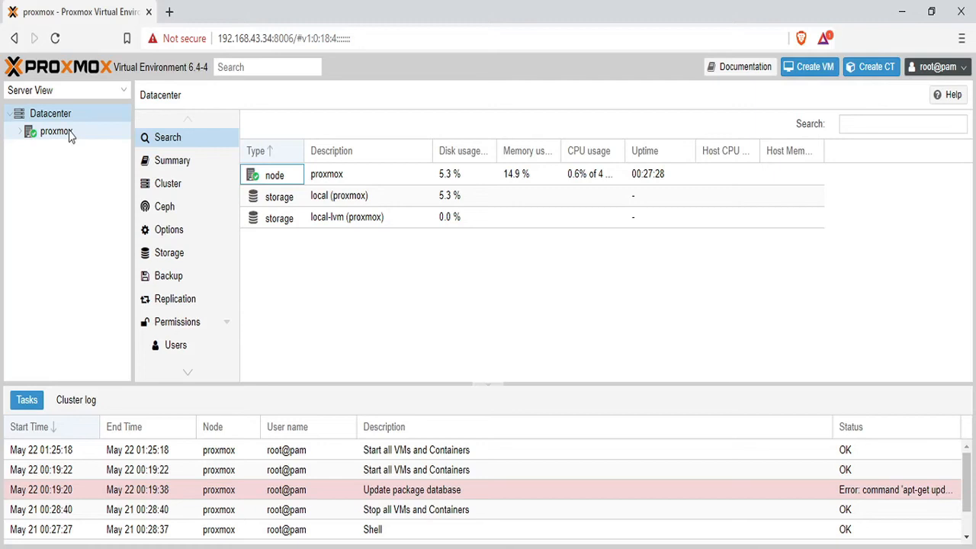
click(25, 133)
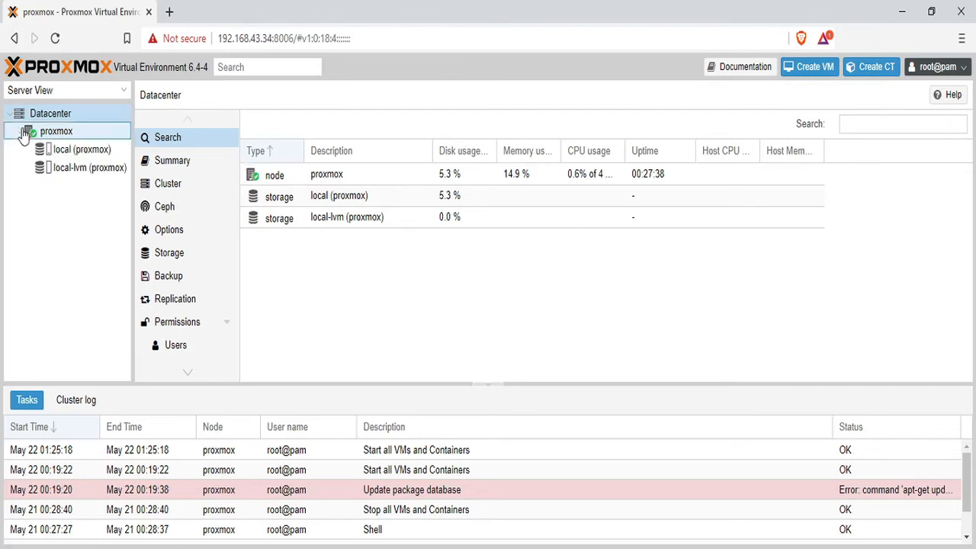
Review the local and local-lvm storage summaries, then return to the Datacenter overview.
click(72, 150)
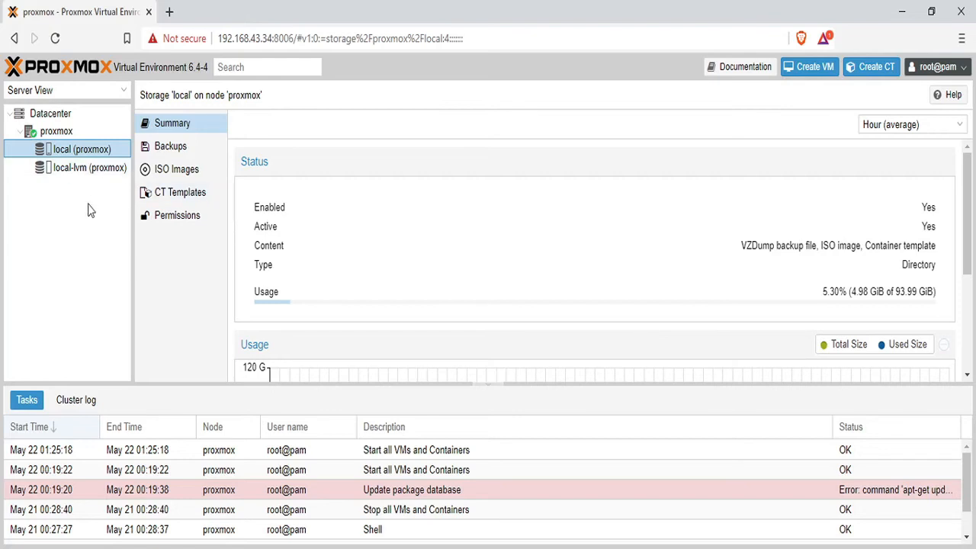
click(87, 172)
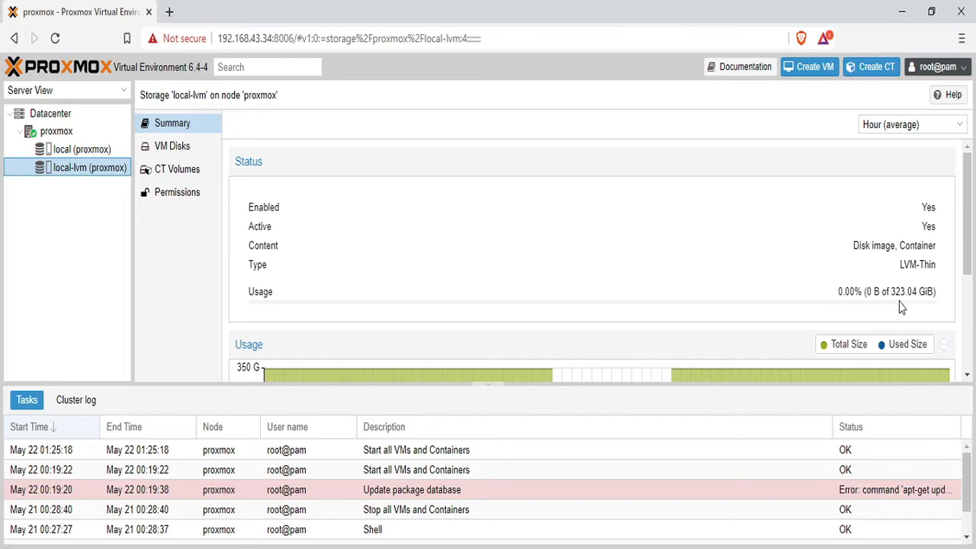
click(50, 113)
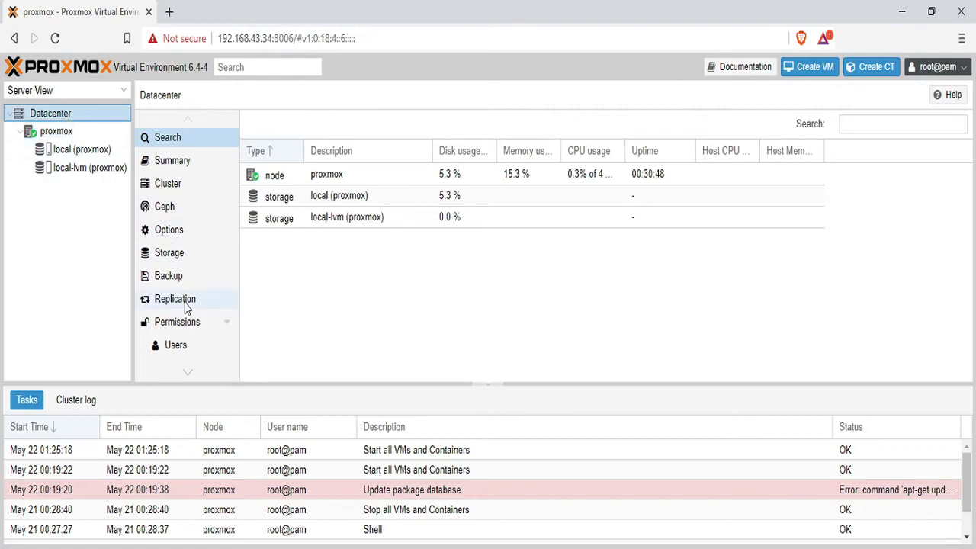
Remove the local-lvm entry from the Datacenter storage list and confirm the removal.
click(183, 264)
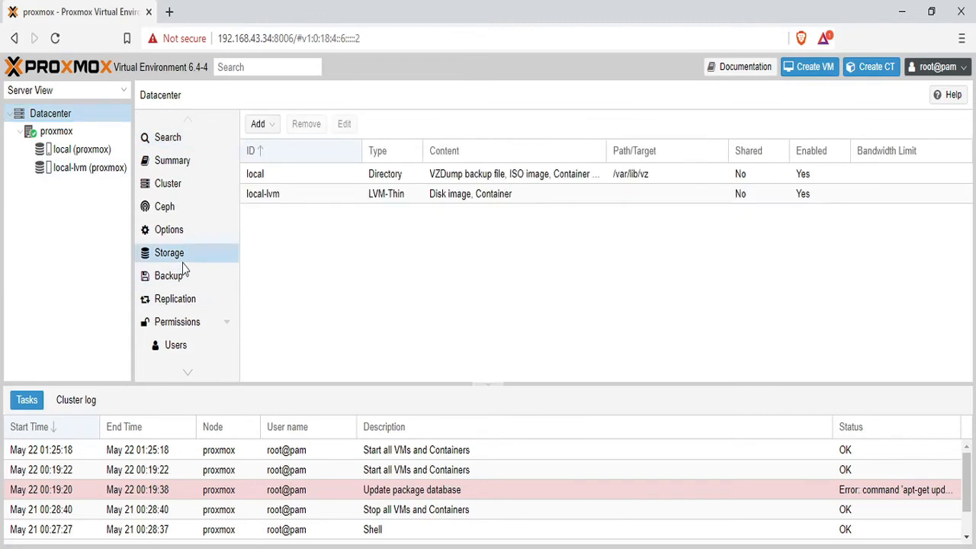
click(290, 201)
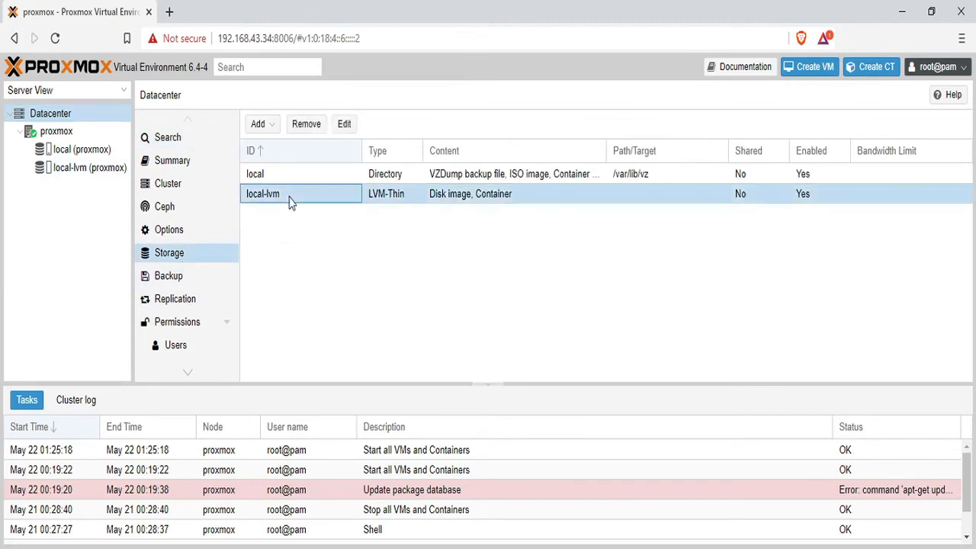
click(307, 125)
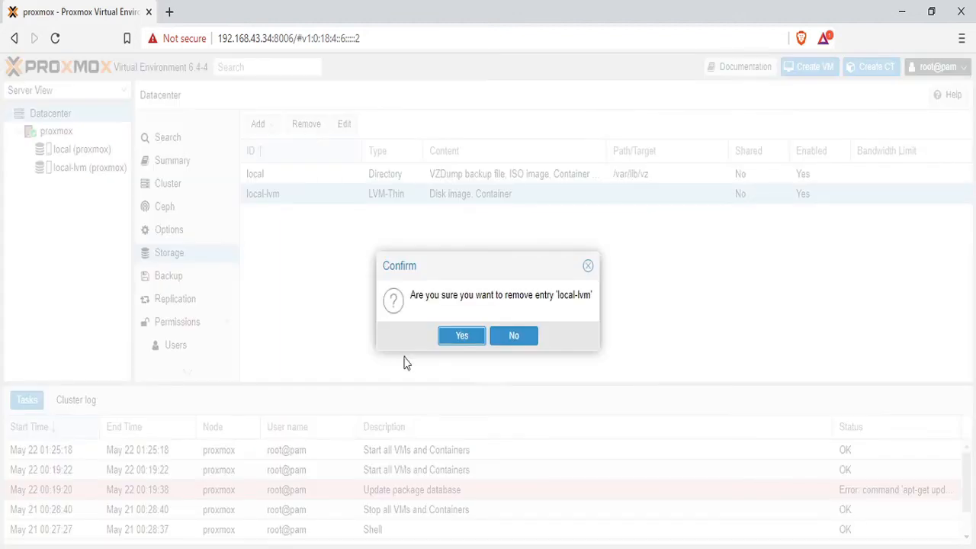
click(448, 342)
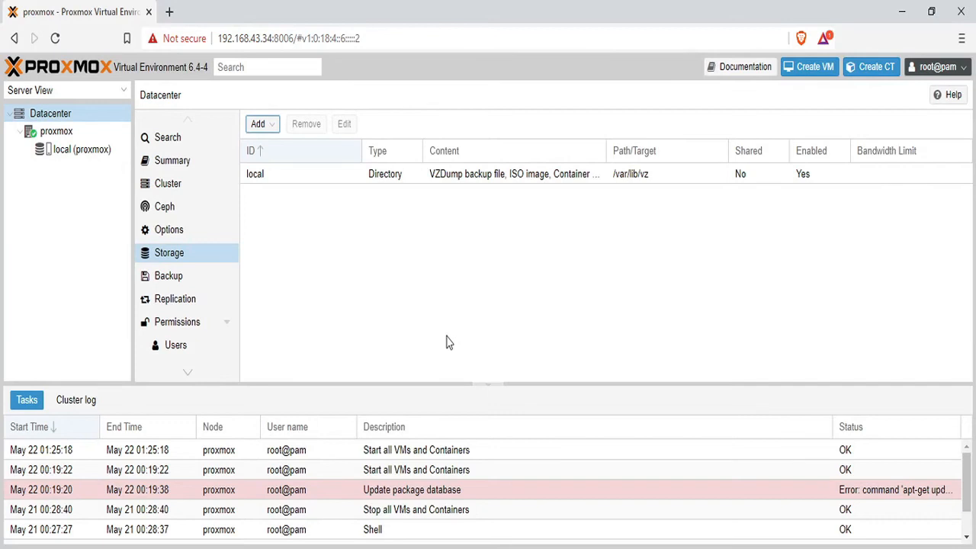
Check the local storage summary (4.98 GiB of 93.99 GiB used), then return to the proxmox node.
click(105, 155)
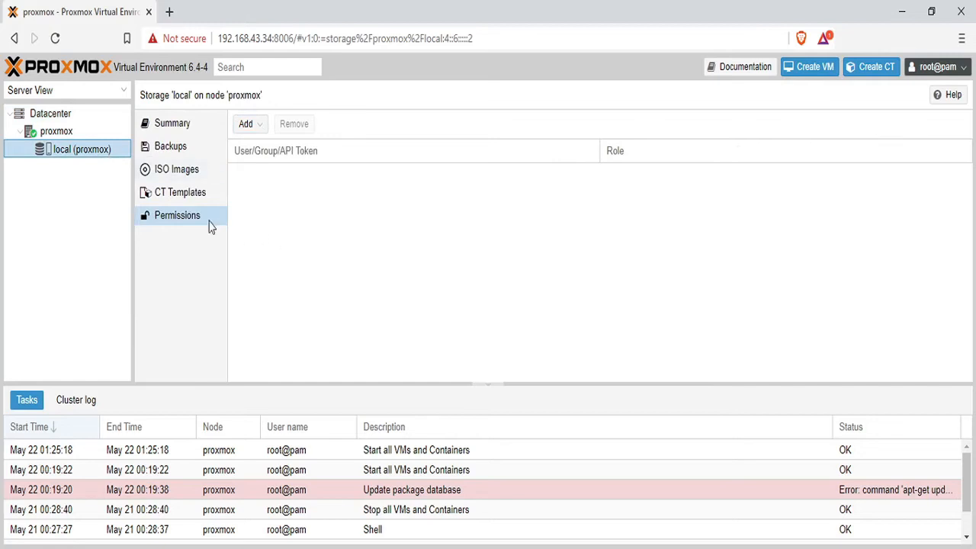
click(172, 123)
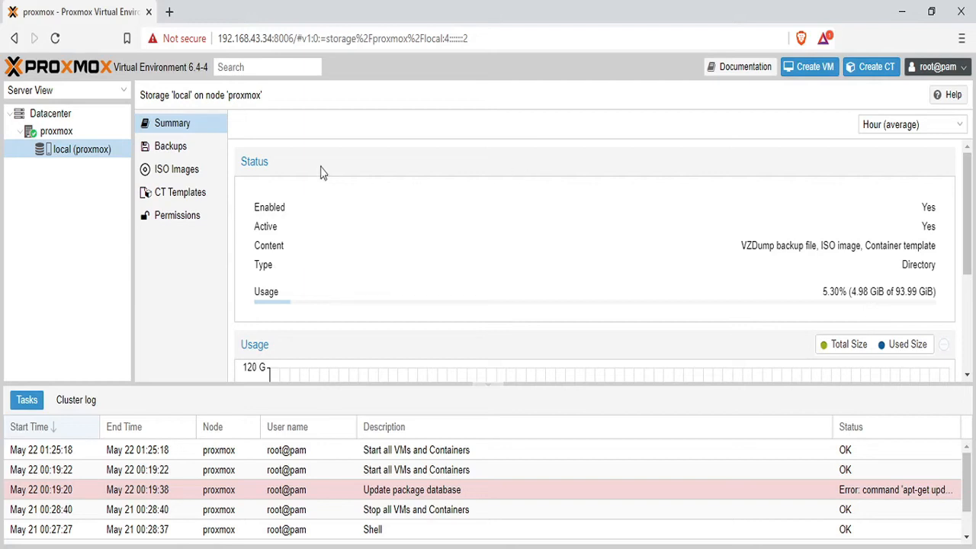
click(50, 113)
click(90, 136)
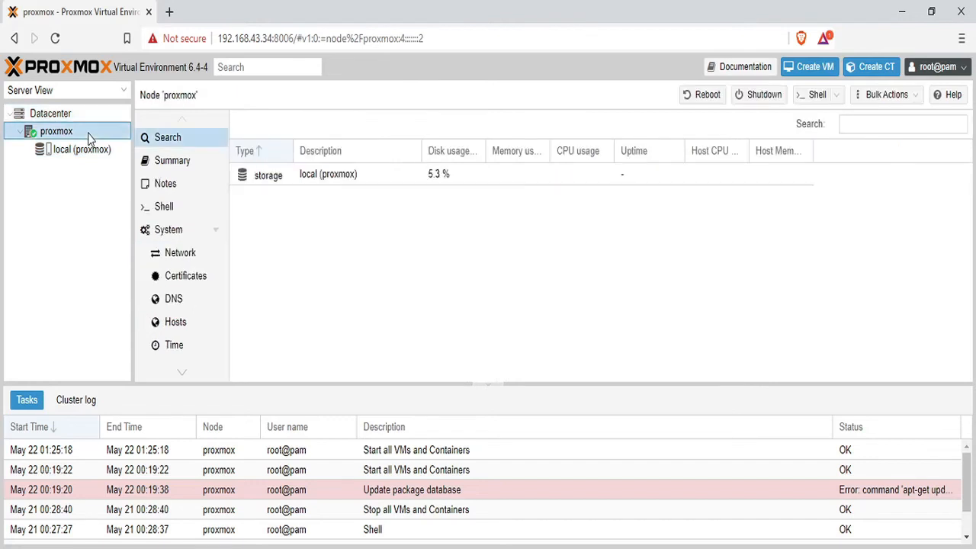
Remove the pve/data logical volume with lvremove /dev/pve/data in the node shell, confirming with y.
click(168, 207)
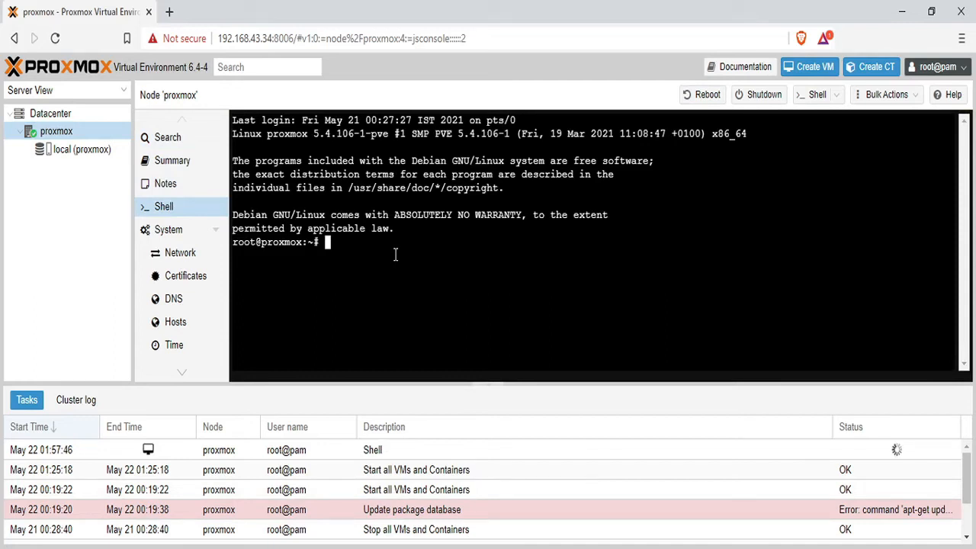
text(lvremove /dev/pve/data)
key(Return)
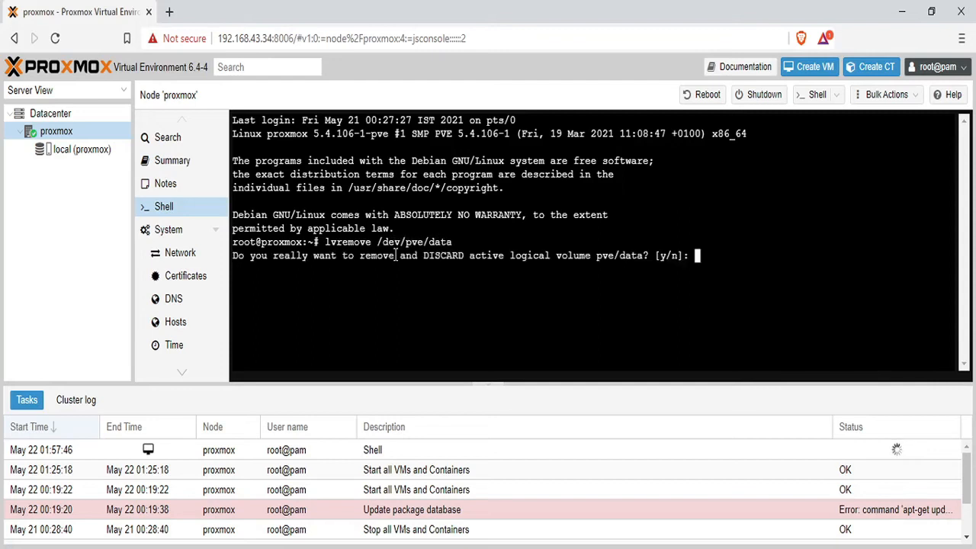
text(y)
key(Return)
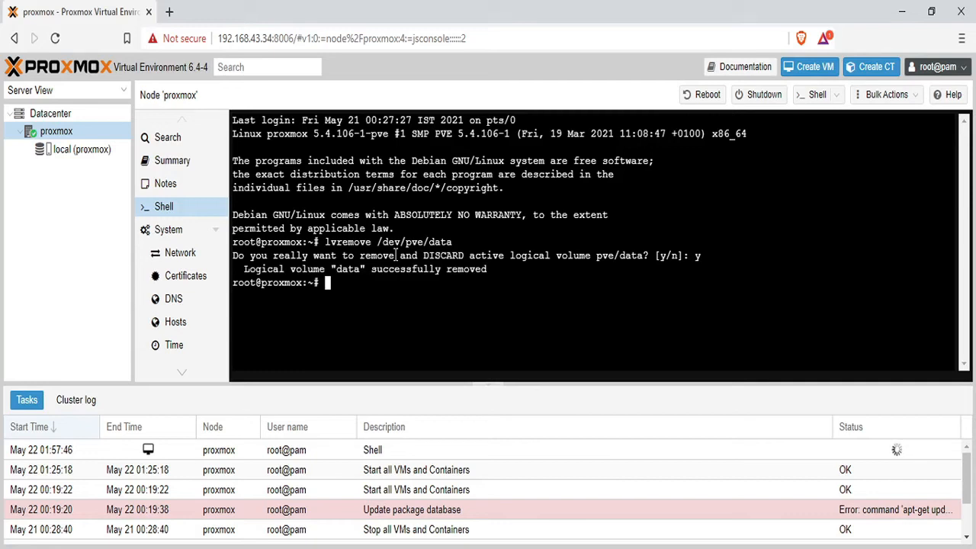
Grow pve/root into all free space with lvresize -l +100%FREE /dev/pve/root, fixing the ROOT typo.
text(lvresize -l)
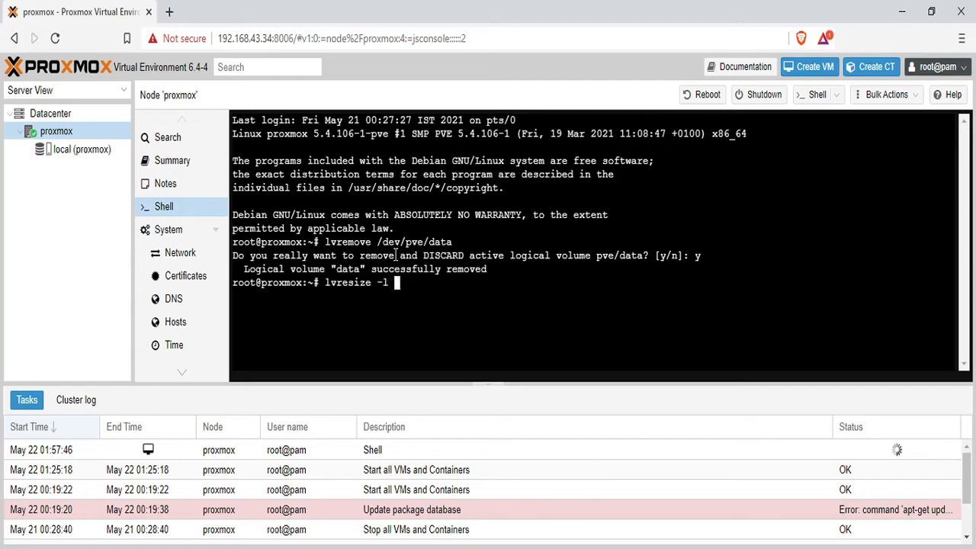
text( +100%FREE /de)
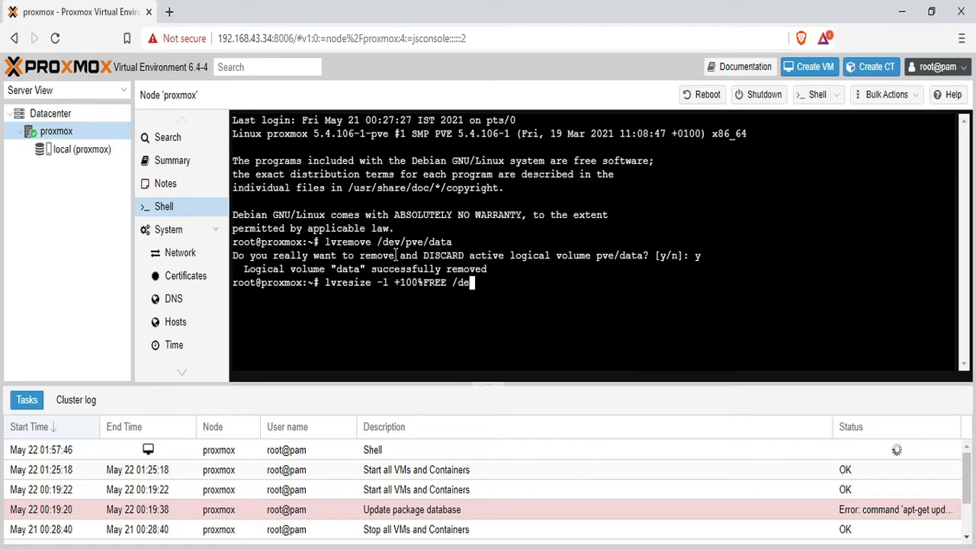
text(v/pve/ROOT)
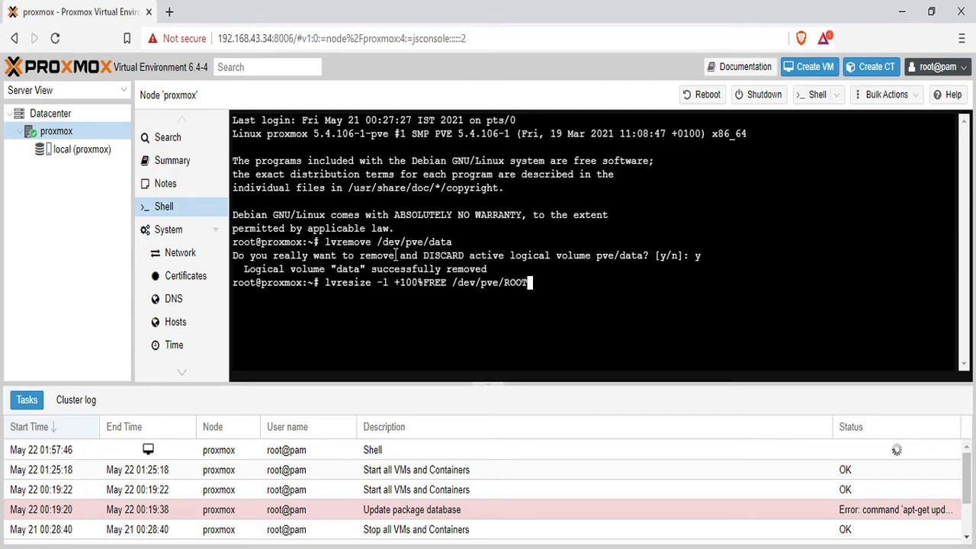
key(Return)
key(Up)
key(BackSpace)
key(BackSpace)
key(BackSpace)
key(BackSpace)
text(root)
key(Return)
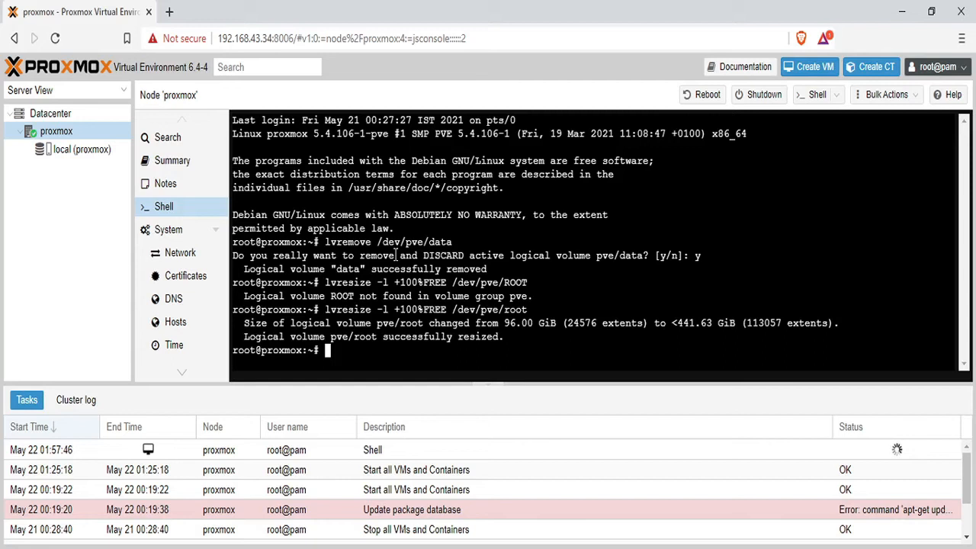
Run resize2fs /dev/mapper/pve-root, then confirm local storage shows 4.99 GiB of 434.20 GiB.
text(resize2fs /de)
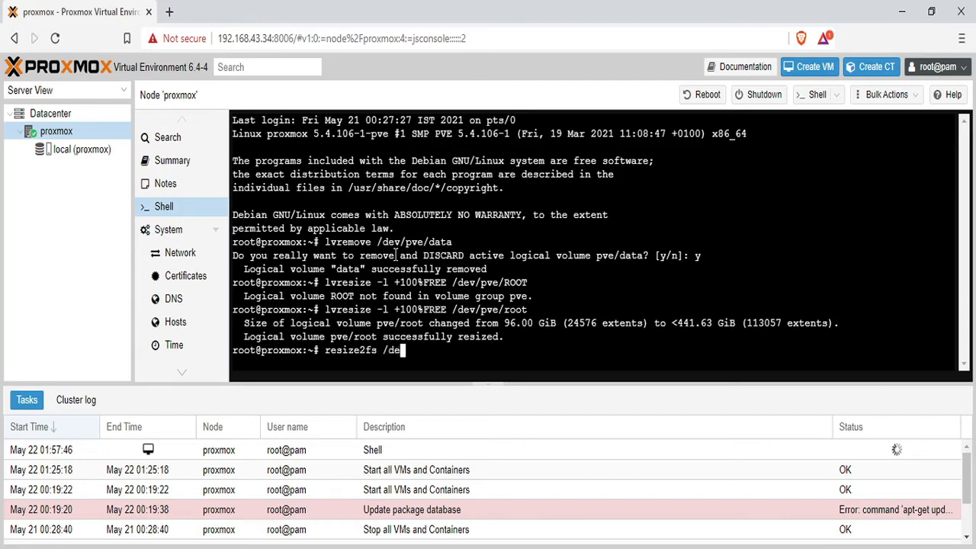
text(v/mapper/)
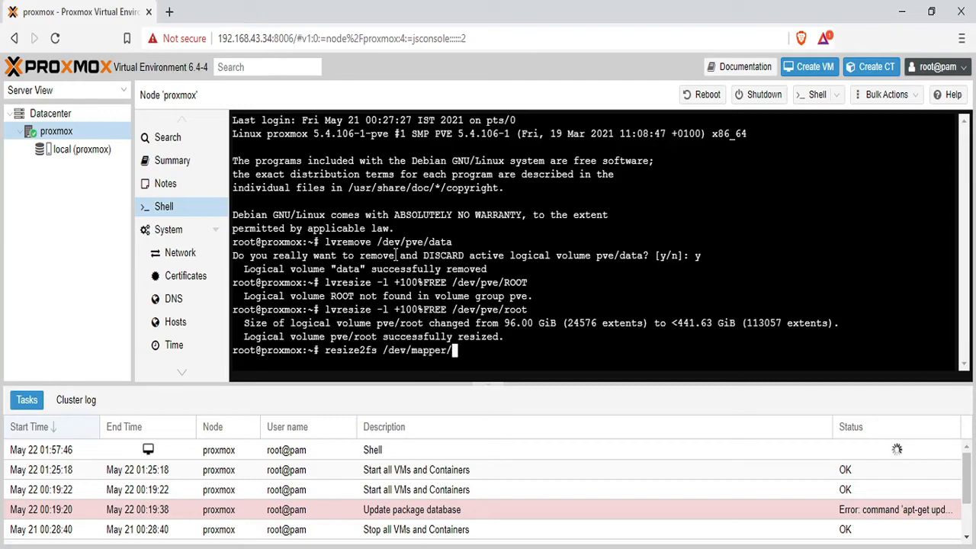
text(pve-rrot)
key(Return)
key(Up)
key(BackSpace)
key(BackSpace)
key(BackSpace)
text(oot)
key(Return)
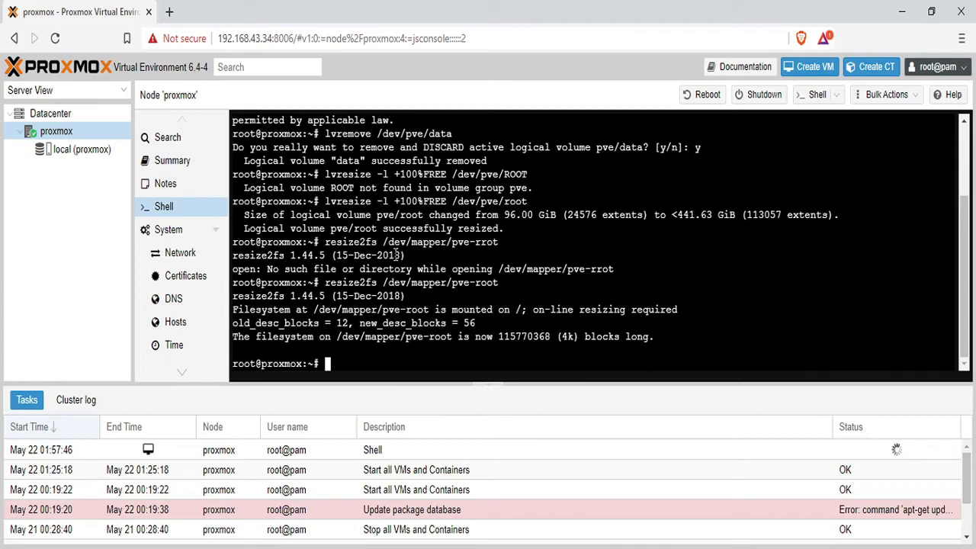
click(91, 157)
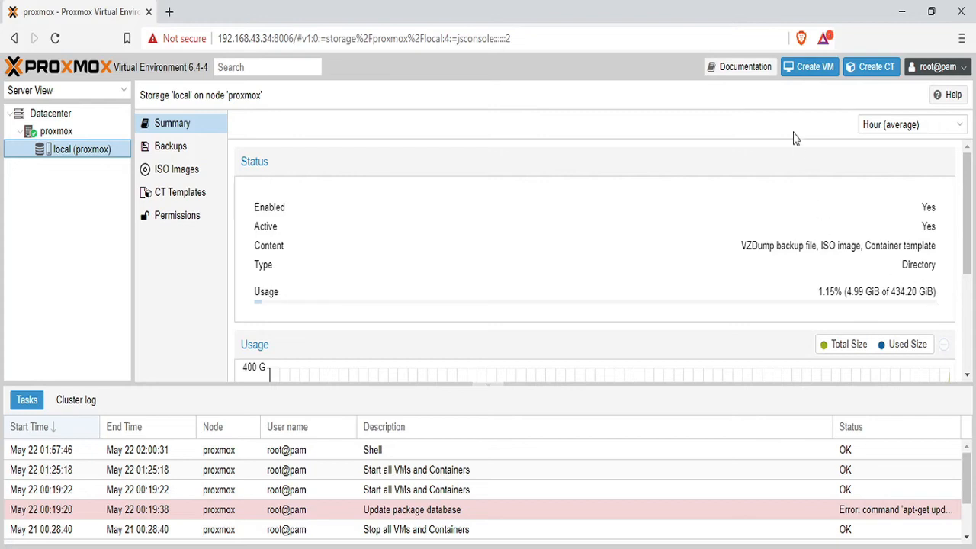
In Datacenter storage, add Disk image and Container to the local storage's allowed content.
click(57, 131)
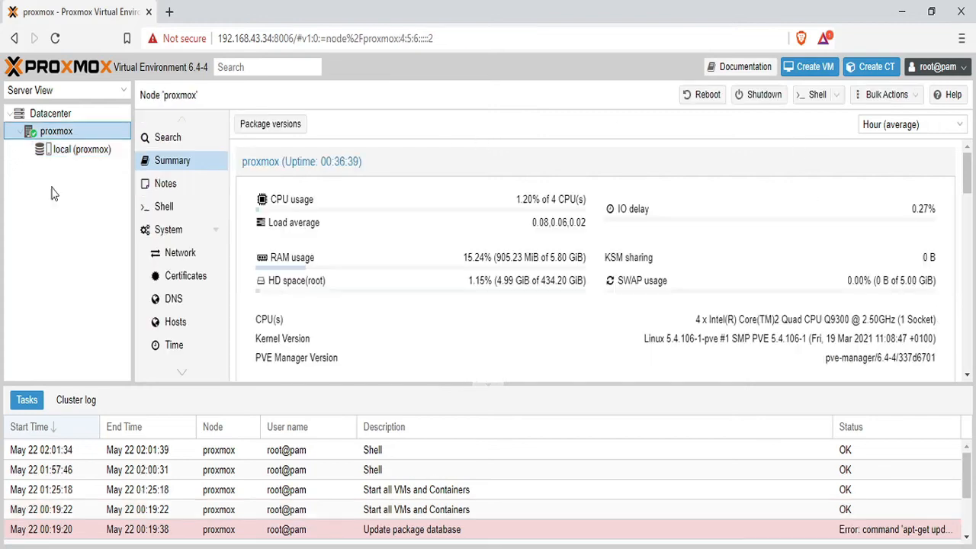
click(60, 116)
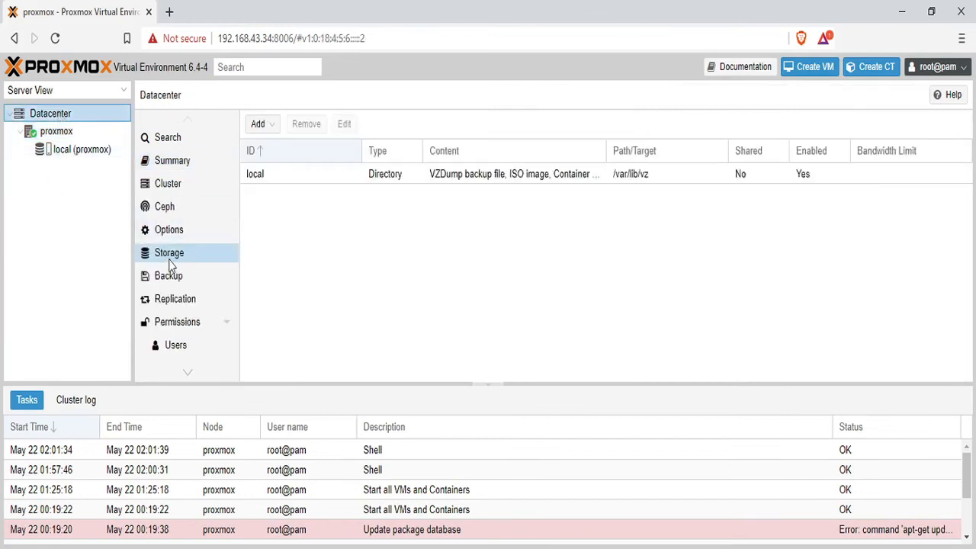
click(275, 183)
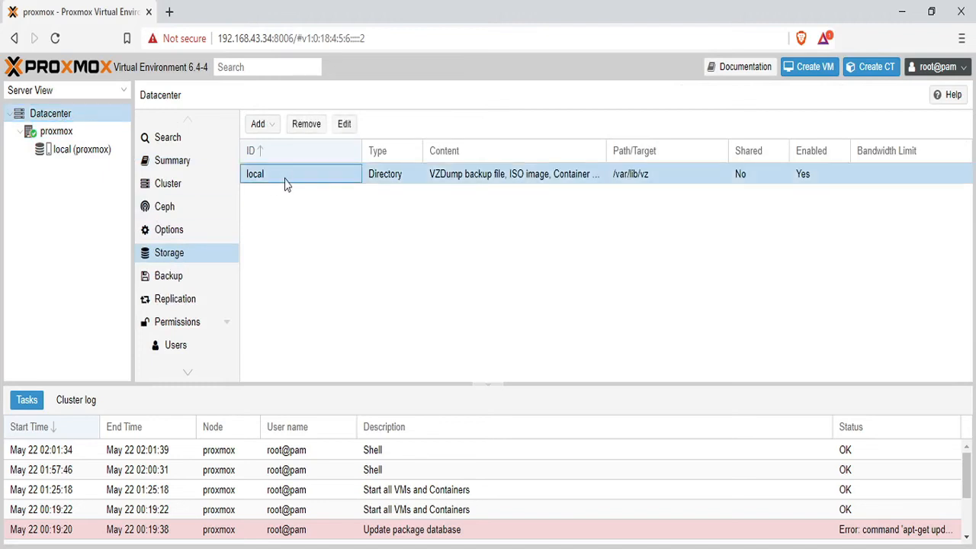
double_click(285, 183)
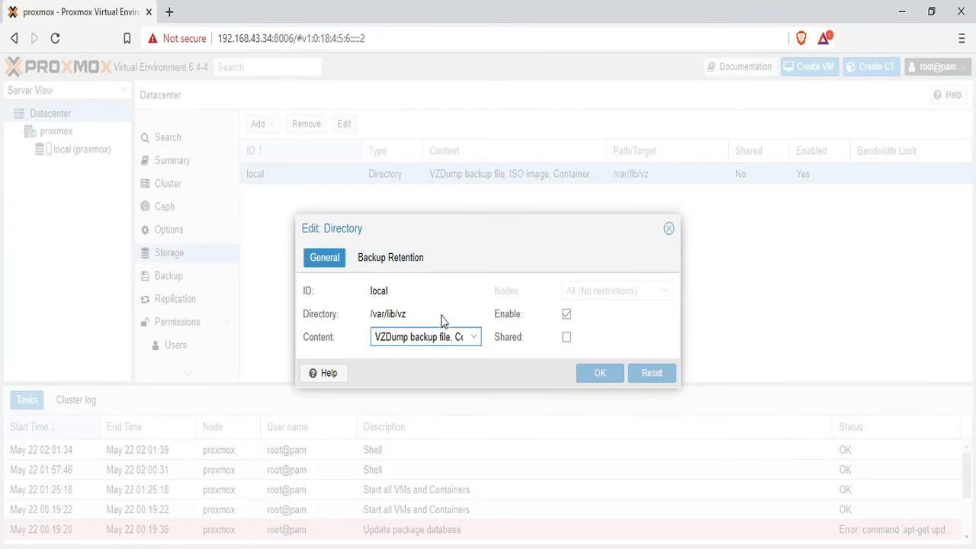
click(445, 337)
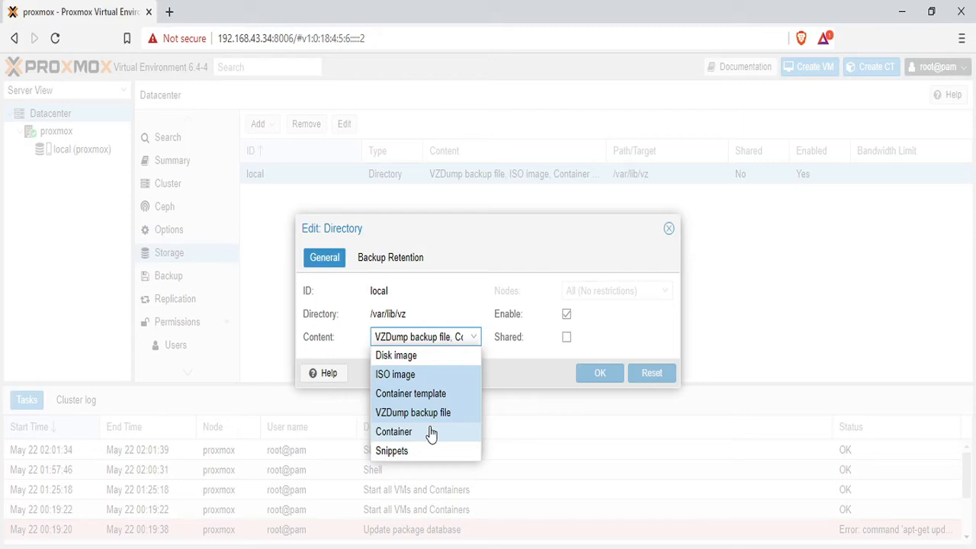
click(431, 433)
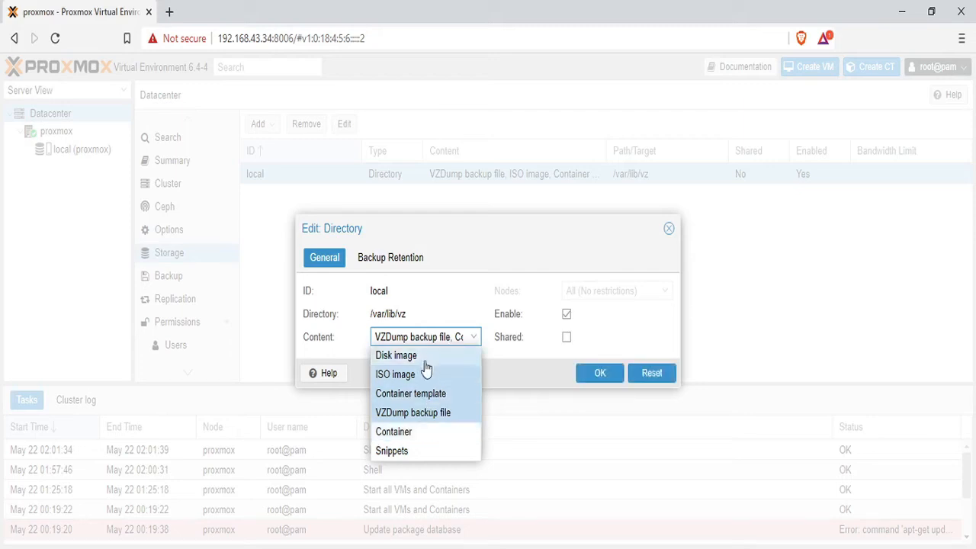
click(425, 362)
click(418, 435)
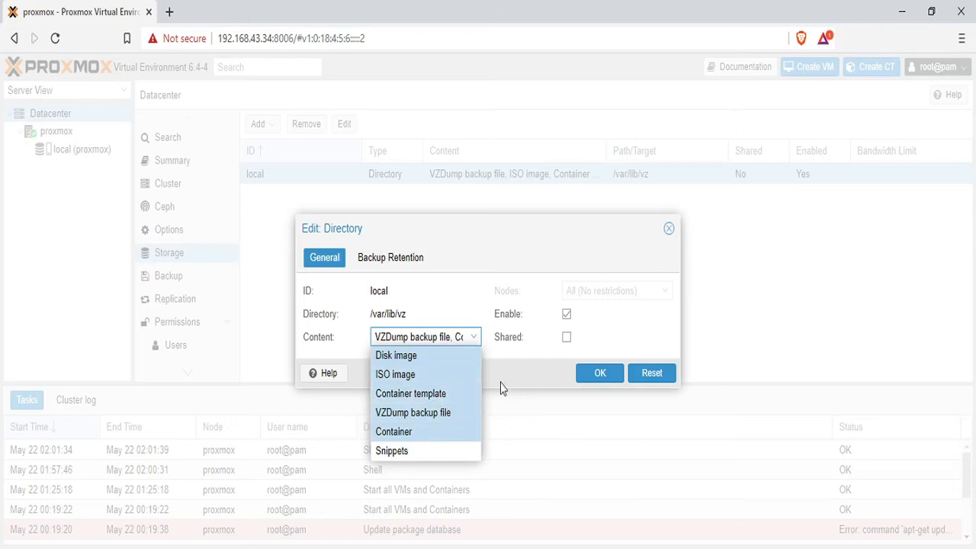
click(592, 379)
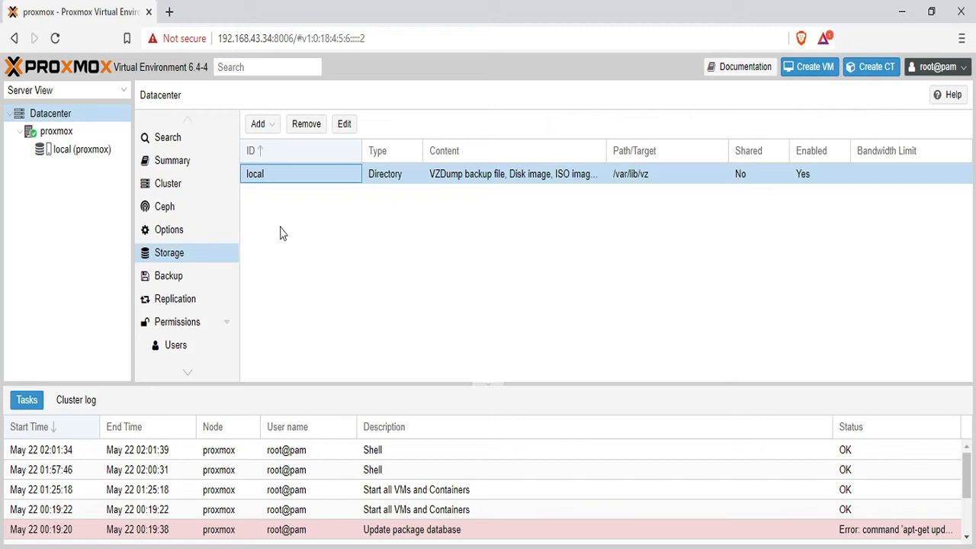
Upload CentOS-8.3.2011-x86_64-boot.iso to the local storage's ISO Images.
click(89, 153)
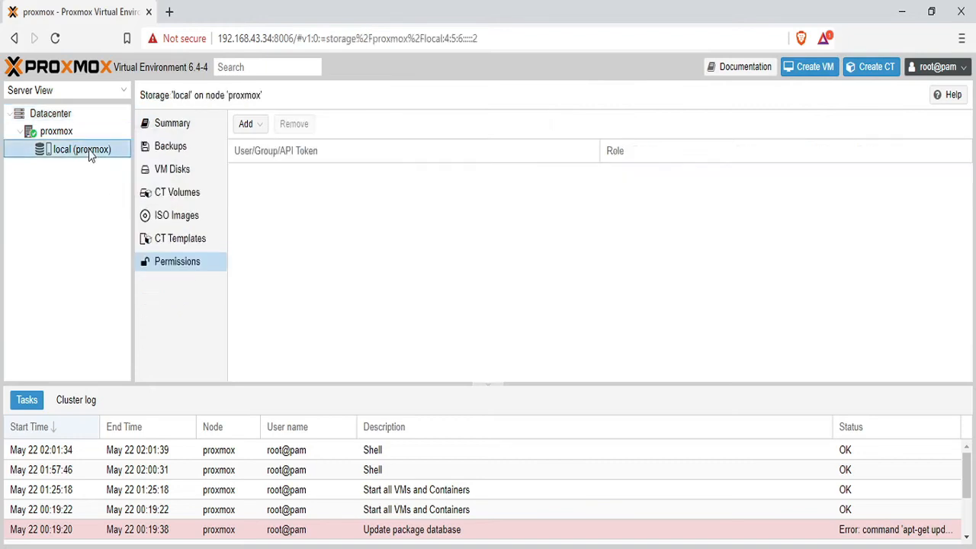
click(167, 218)
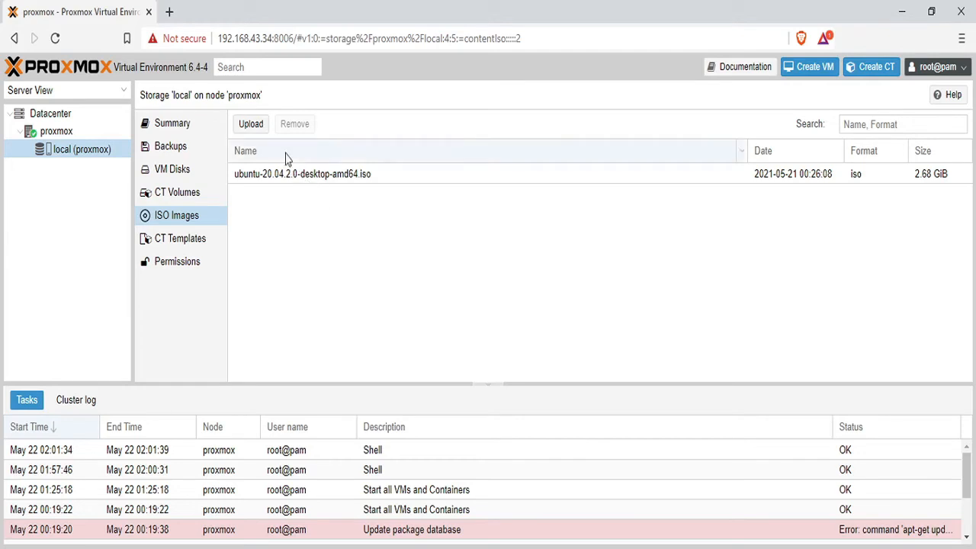
click(253, 124)
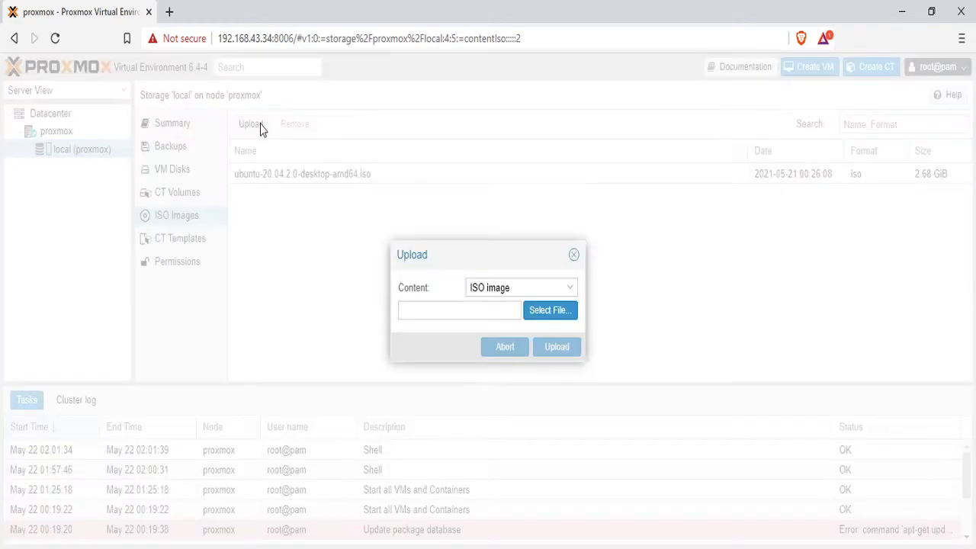
click(536, 311)
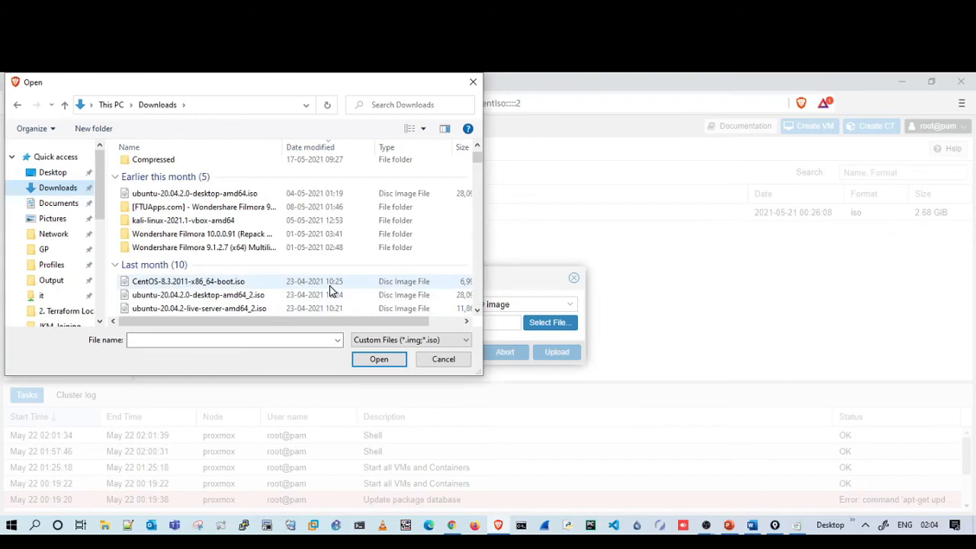
click(331, 284)
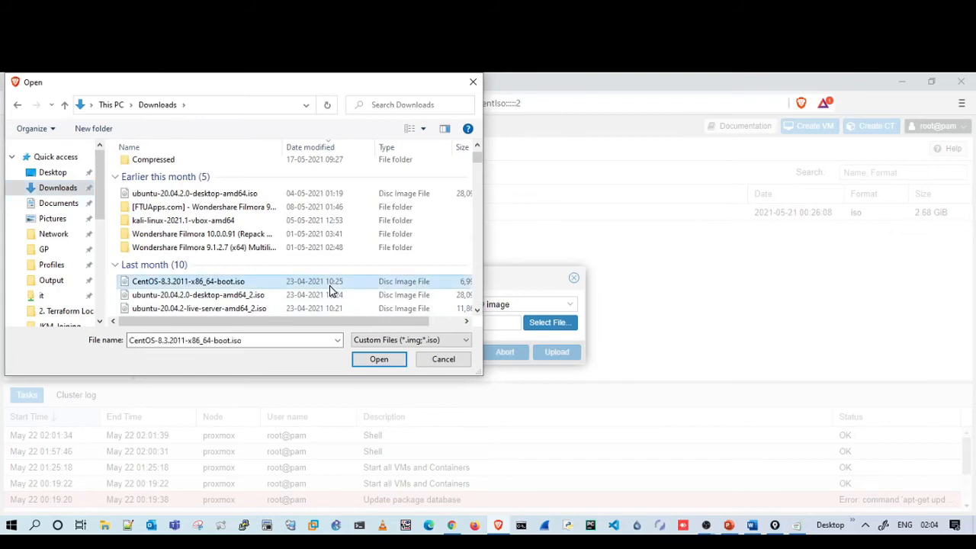
click(377, 360)
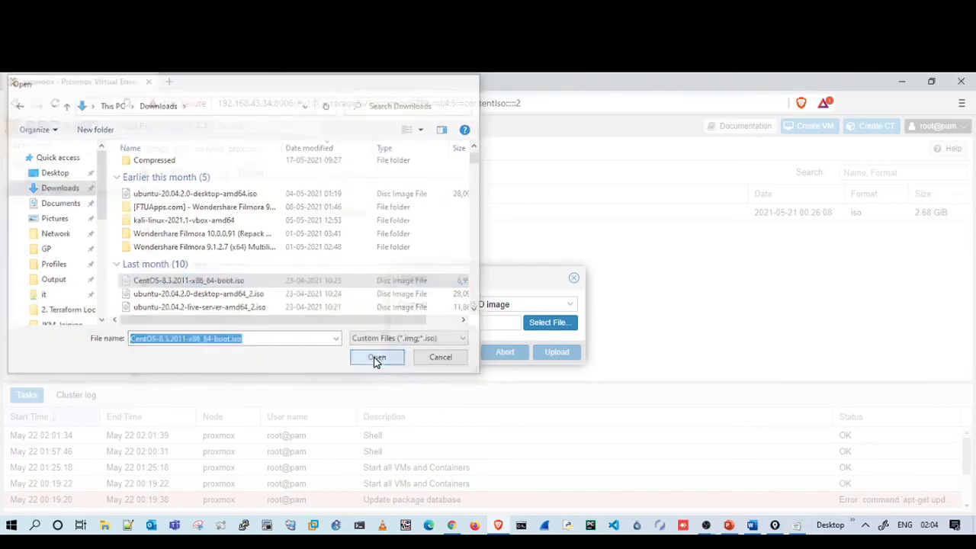
click(546, 355)
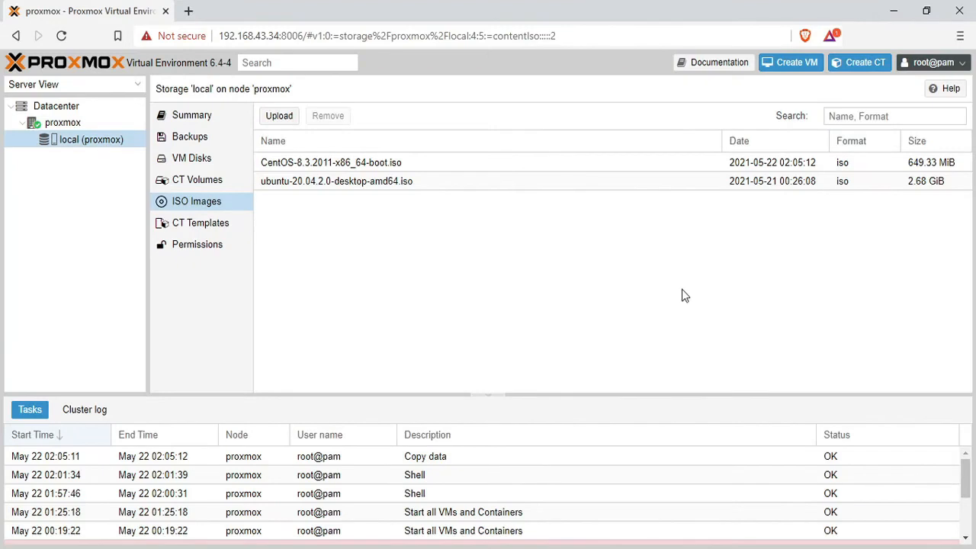
Start a new VM with ID 100 named UbuntuDesktop, with Advanced options shown.
click(793, 65)
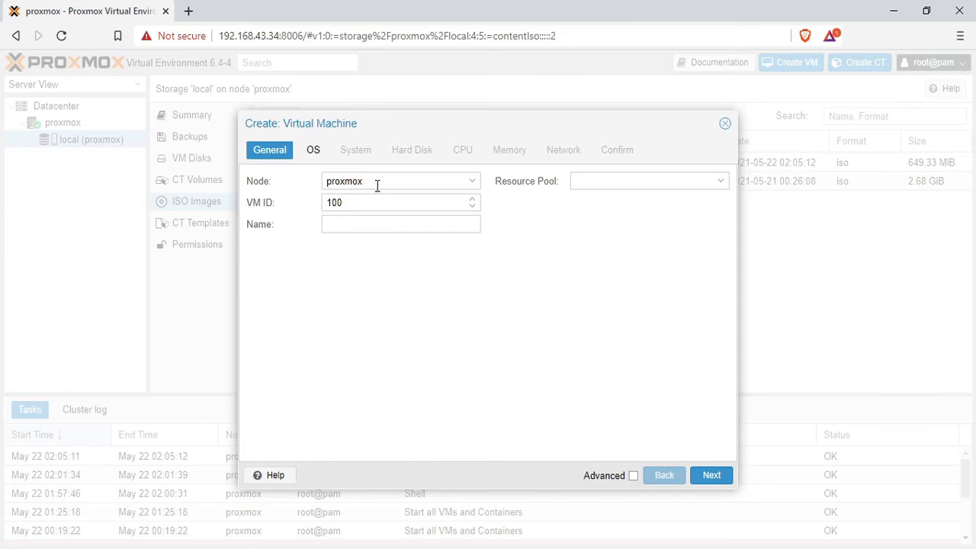
click(349, 204)
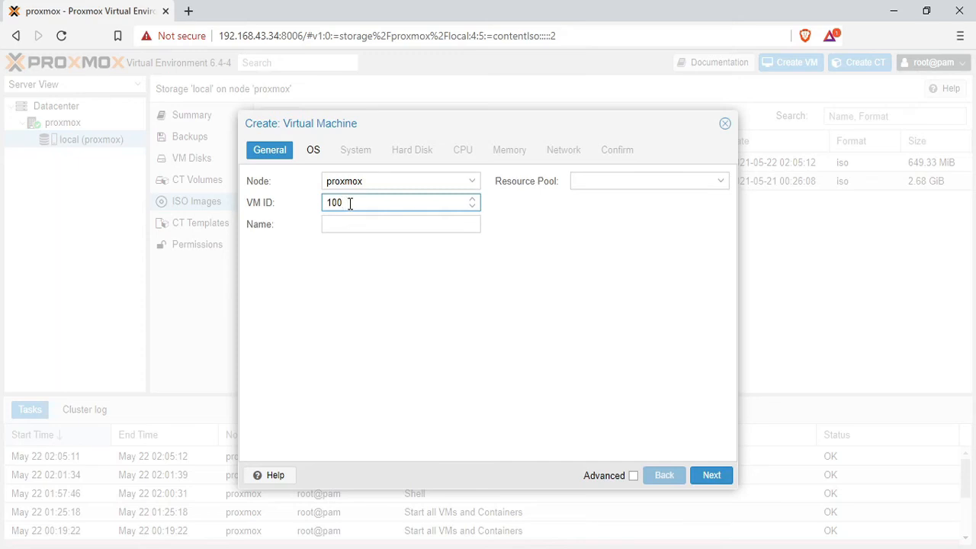
click(340, 226)
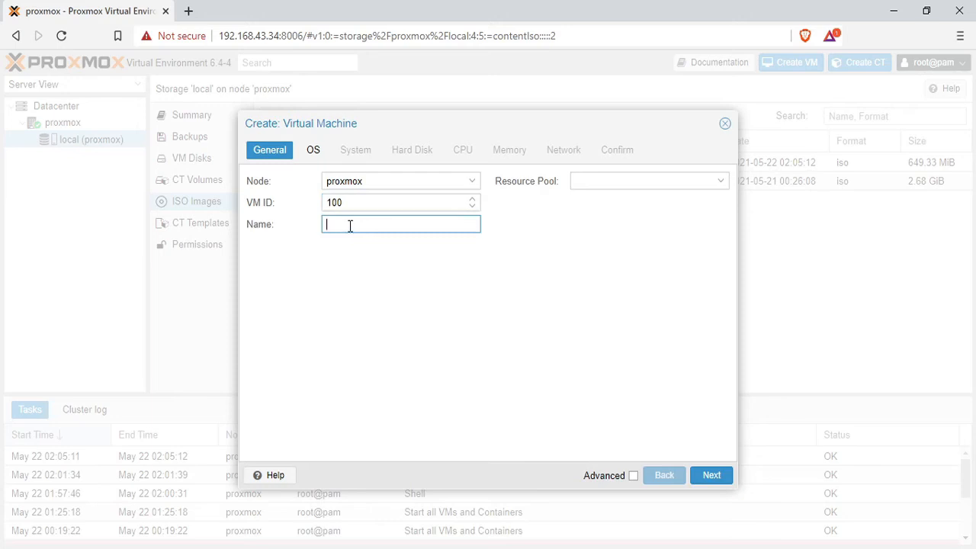
text(UbuntuDesktop)
click(633, 475)
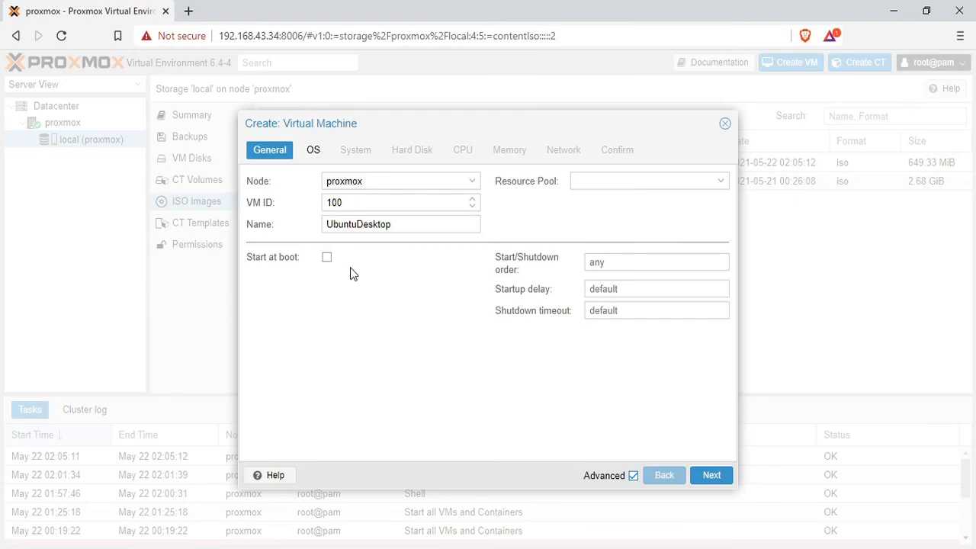
click(707, 476)
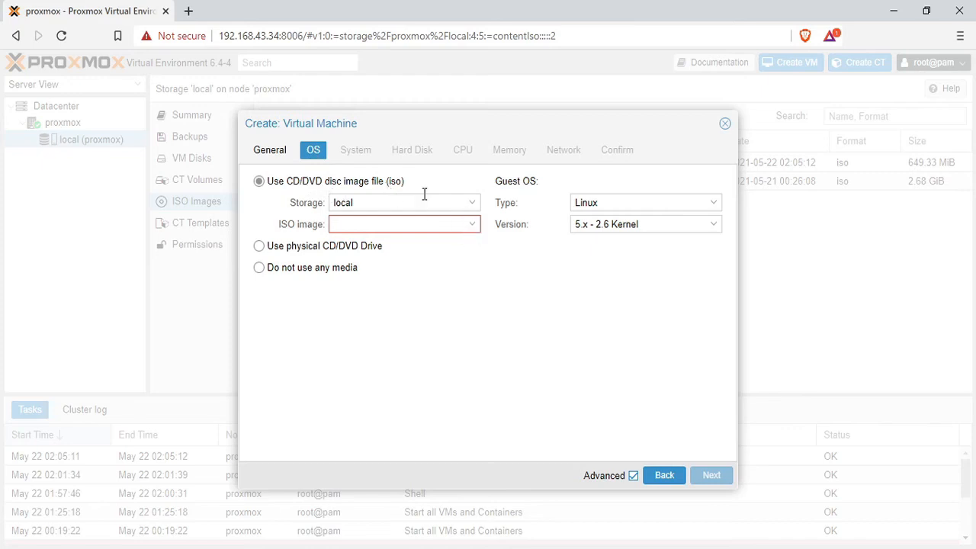
Keep local storage and choose ubuntu-20.04.2.0-desktop-amd64.iso as the VM's install ISO.
click(475, 203)
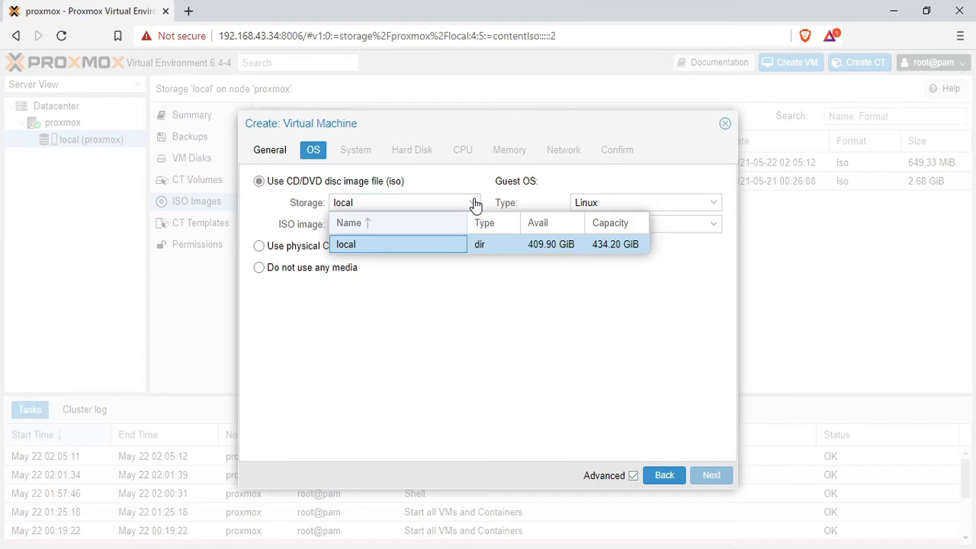
click(474, 203)
click(479, 231)
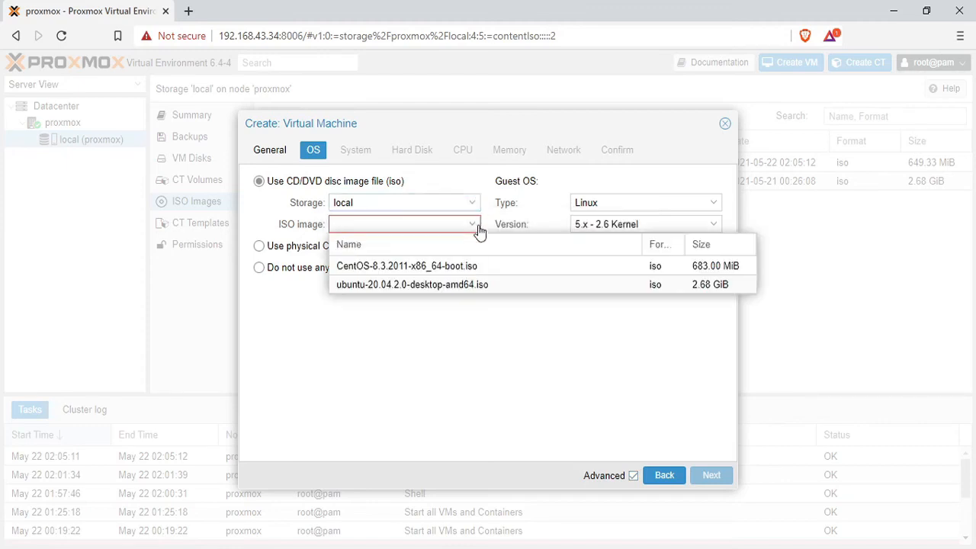
click(406, 286)
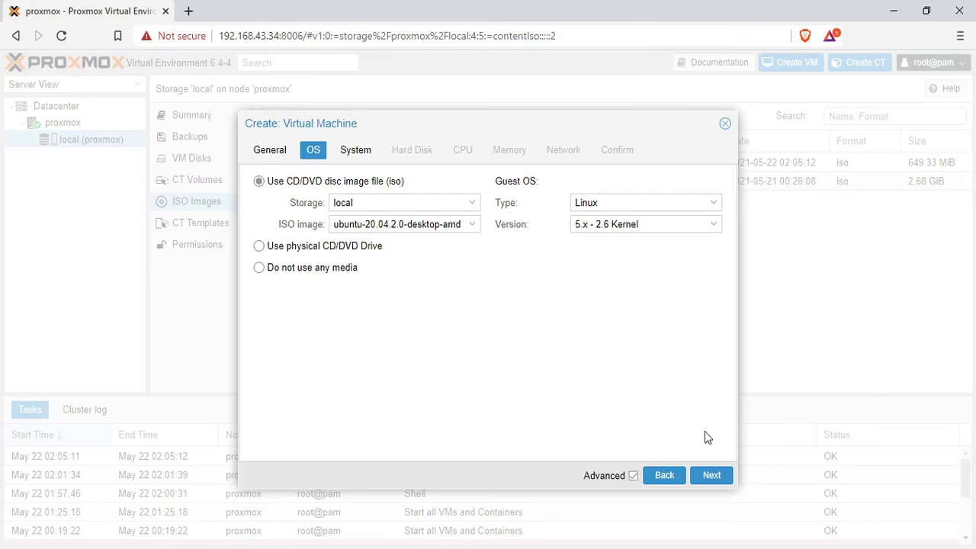
click(712, 477)
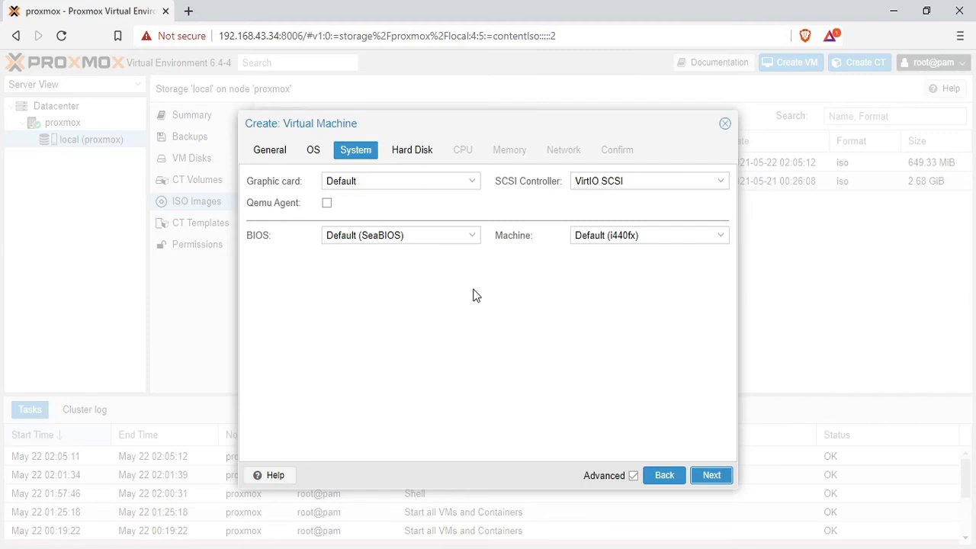
Keep the default system settings and set the VM's disk size to 30 GiB.
click(711, 476)
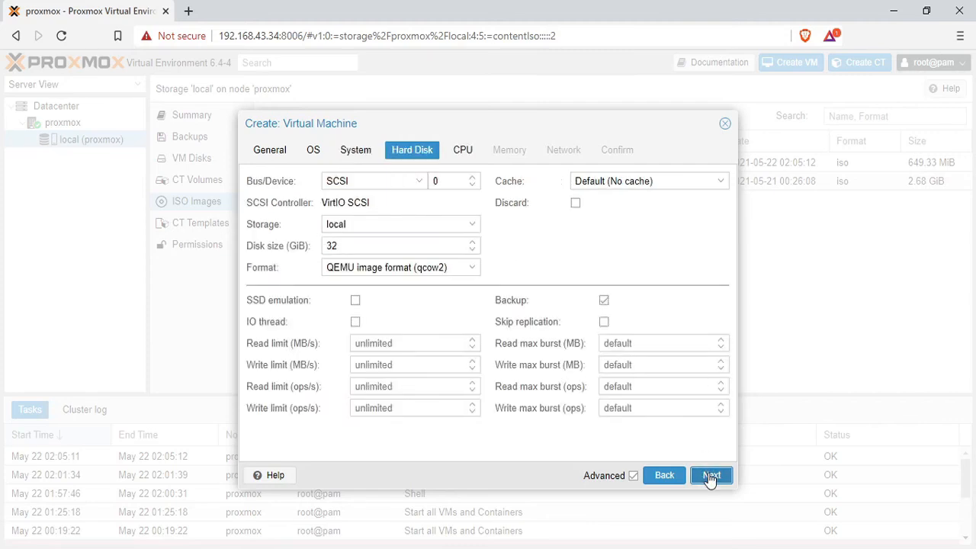
click(346, 245)
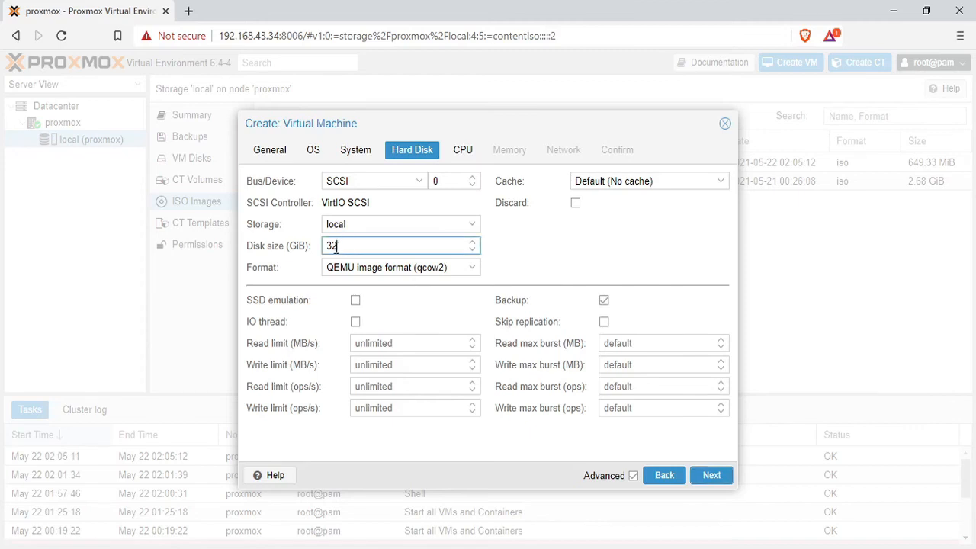
key(BackSpace)
text(0)
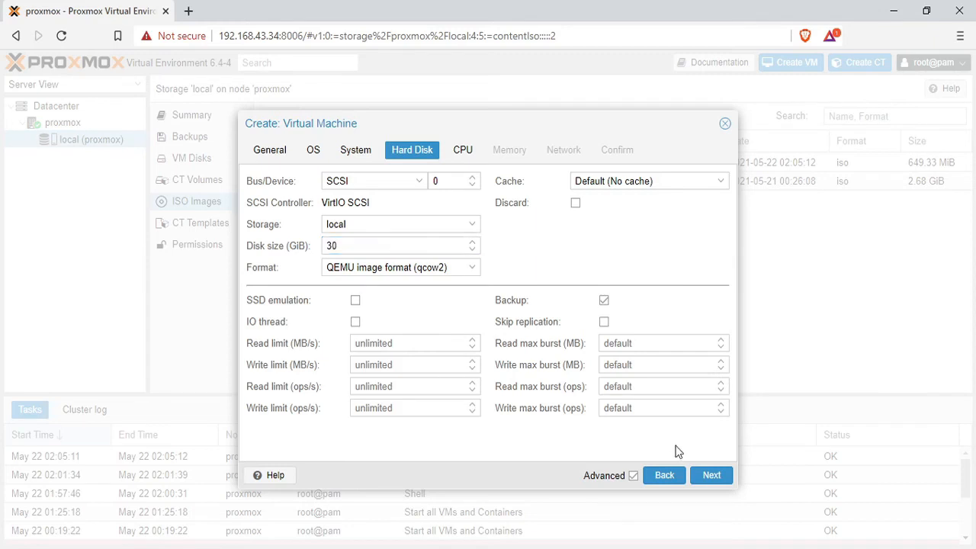
Give the VM 2 CPU cores.
click(708, 482)
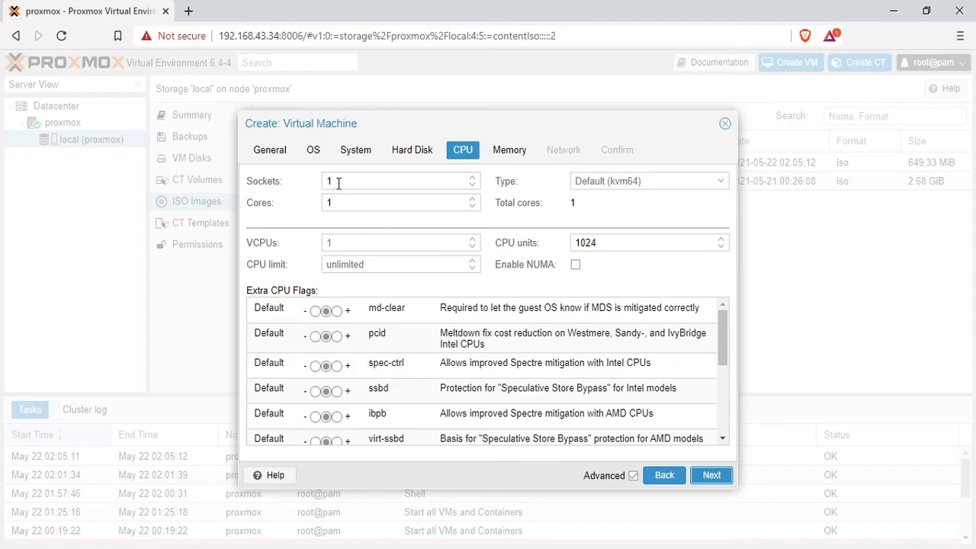
drag(338, 202, 310, 203)
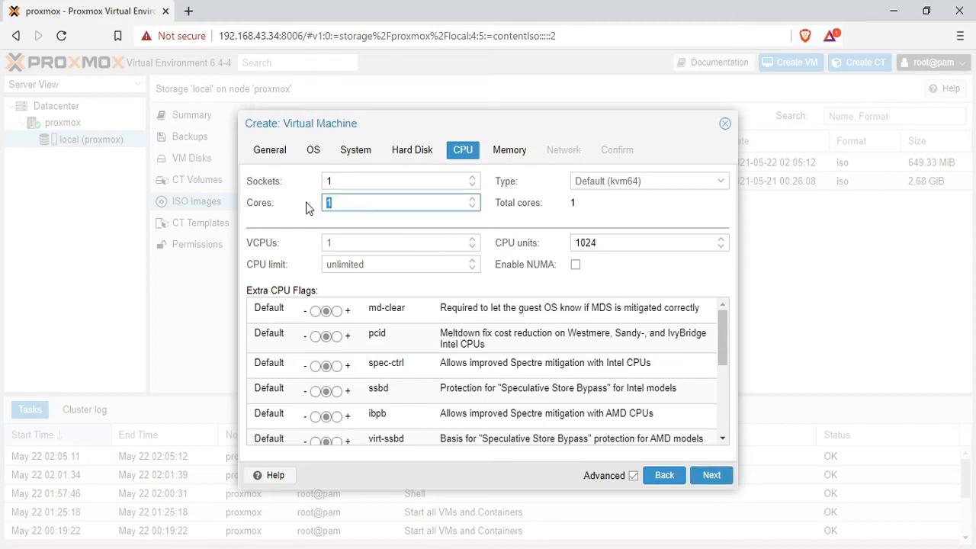
text(2)
click(509, 151)
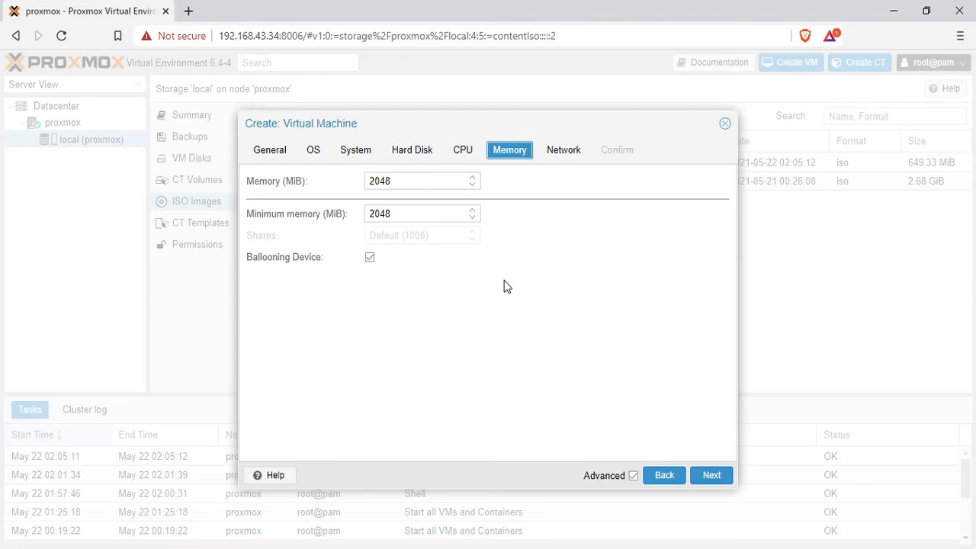
Keep 2048 MiB memory and finish creating VM 100 UbuntuDesktop.
click(563, 151)
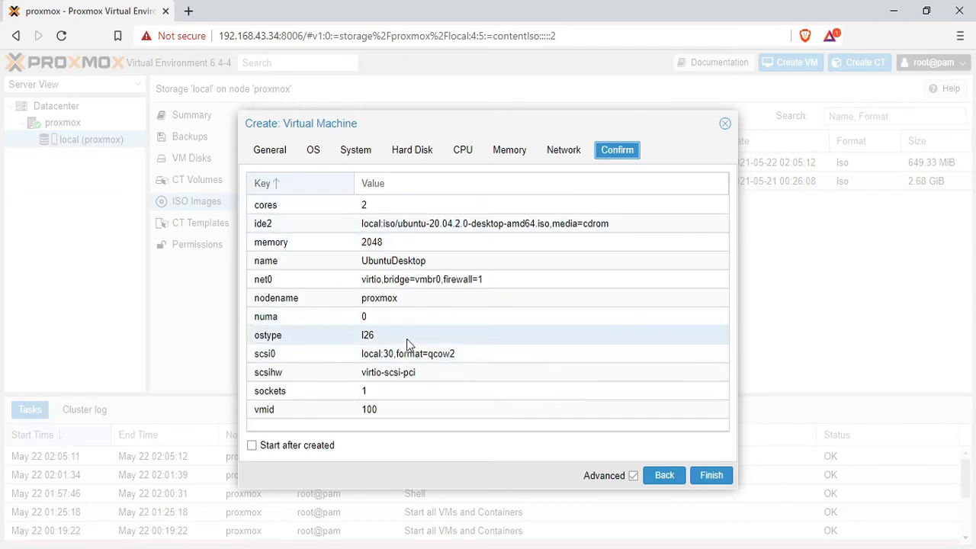
click(720, 476)
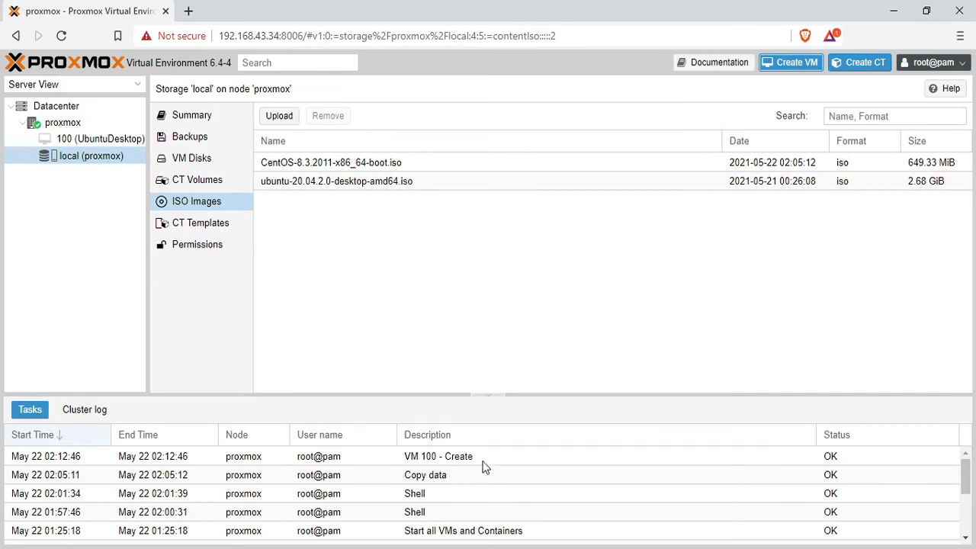
Start VM 100 UbuntuDesktop and open its console.
click(95, 140)
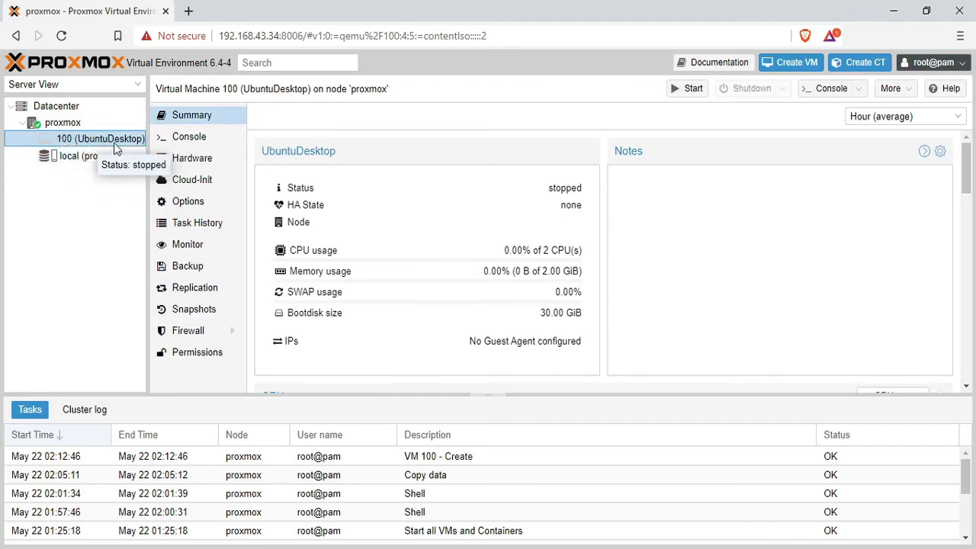
click(681, 94)
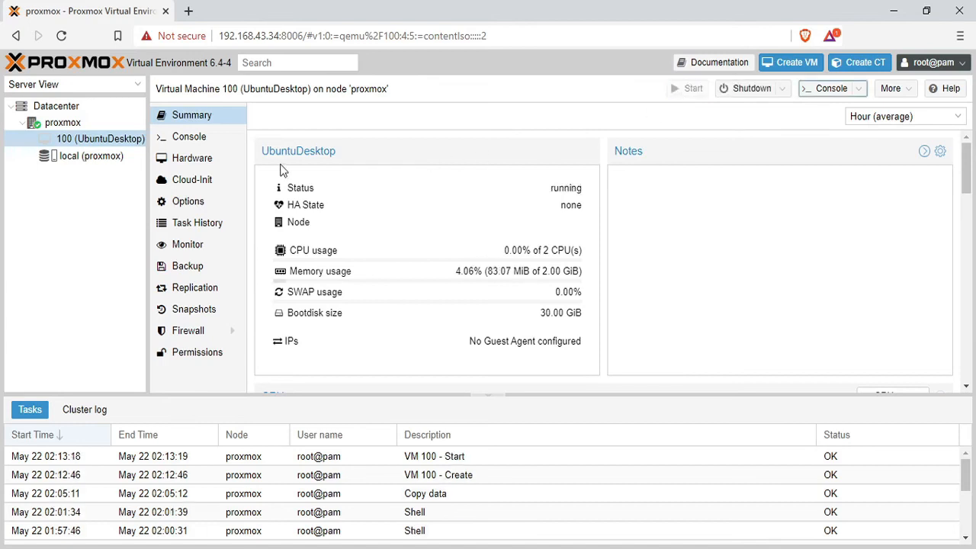
click(179, 142)
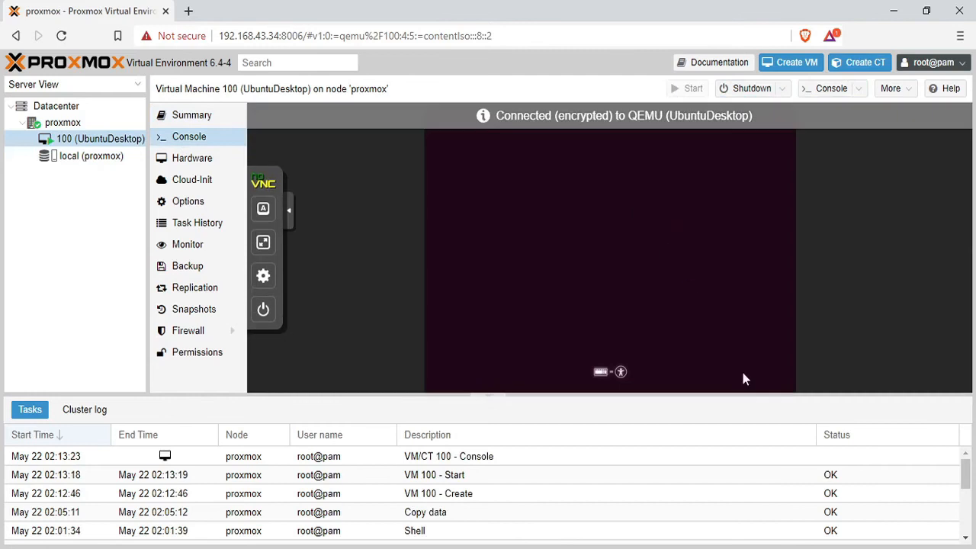
Enlarge VM 100's console by shrinking the task panel, and toggle fullscreen on and off.
drag(739, 398, 724, 440)
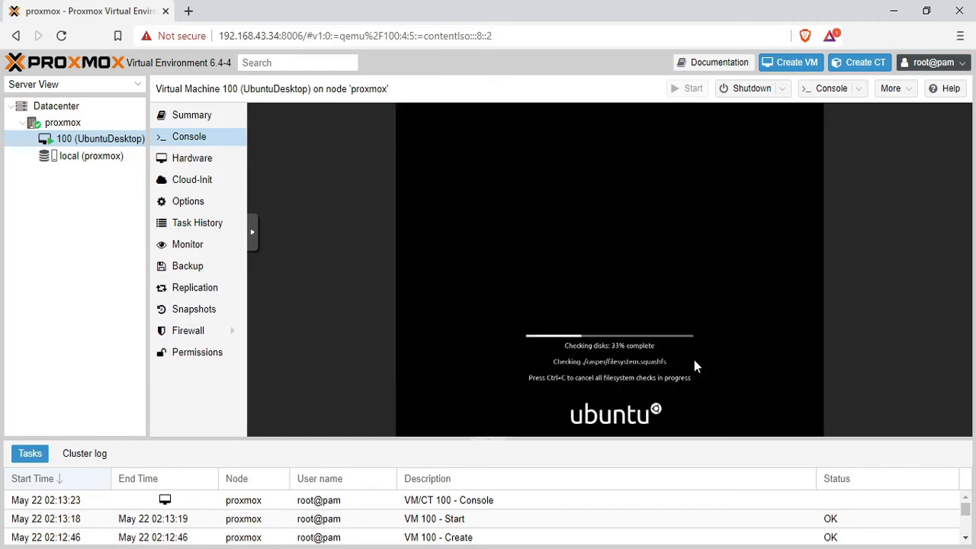
click(252, 232)
click(265, 266)
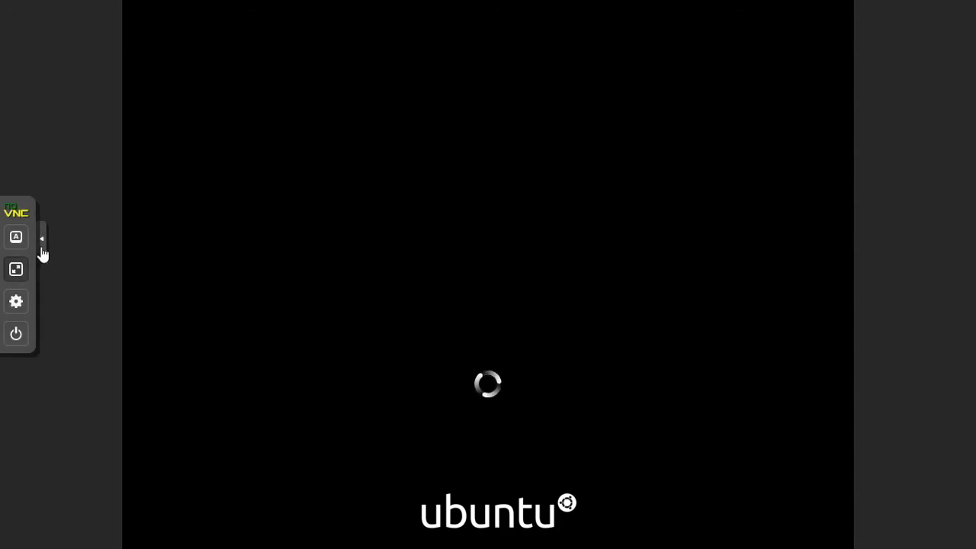
click(15, 268)
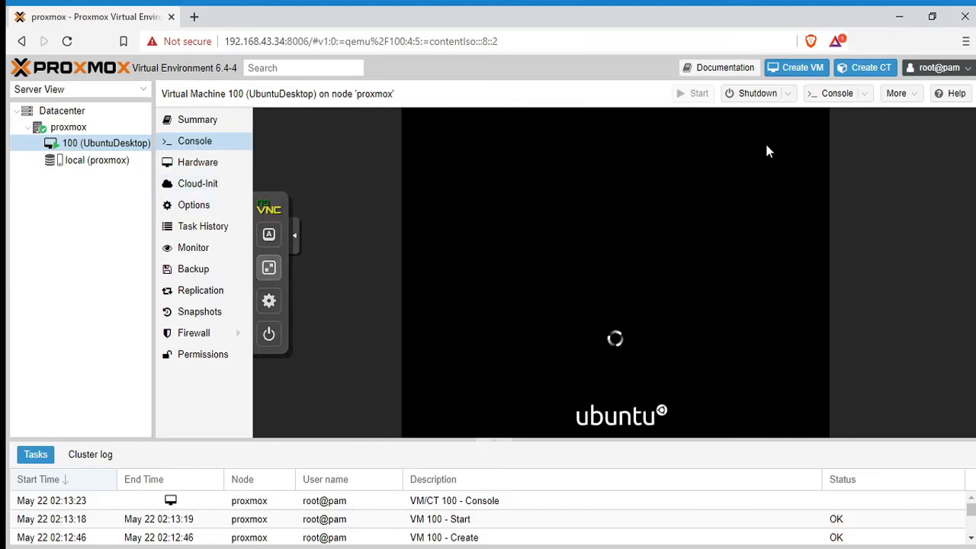
Start a new LXC container, entering a root password on the General step.
click(864, 74)
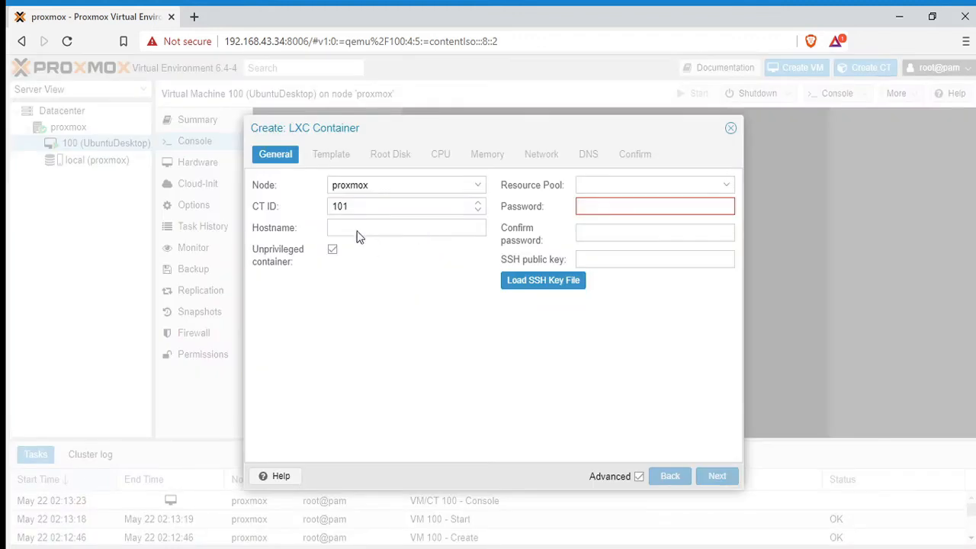
click(604, 207)
text(•••••)
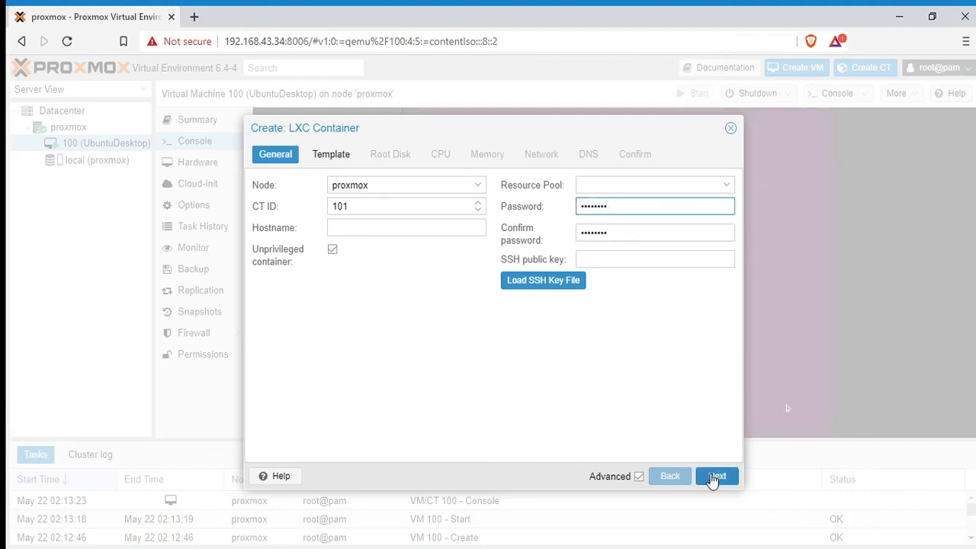
click(711, 482)
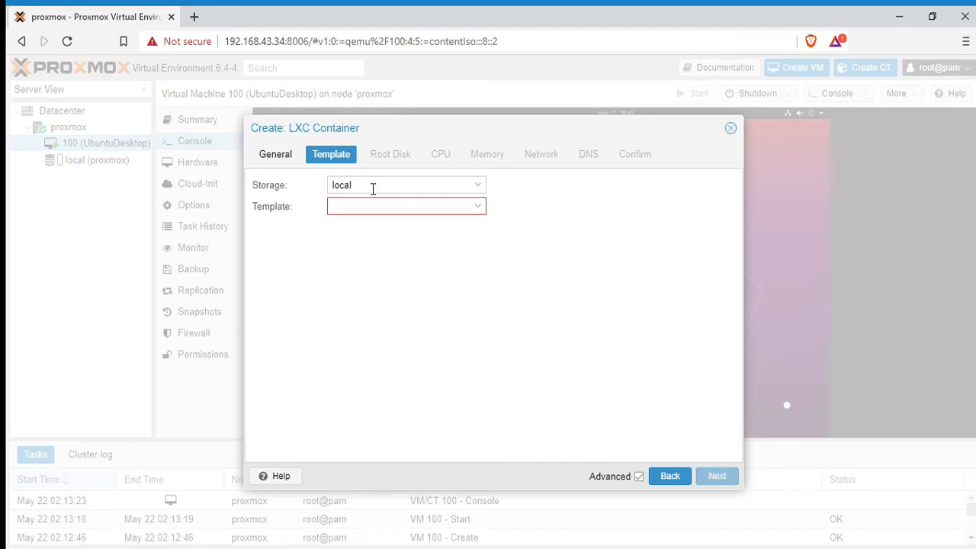
Choose local as template storage, find no templates, close the wizard and view local storage.
click(478, 186)
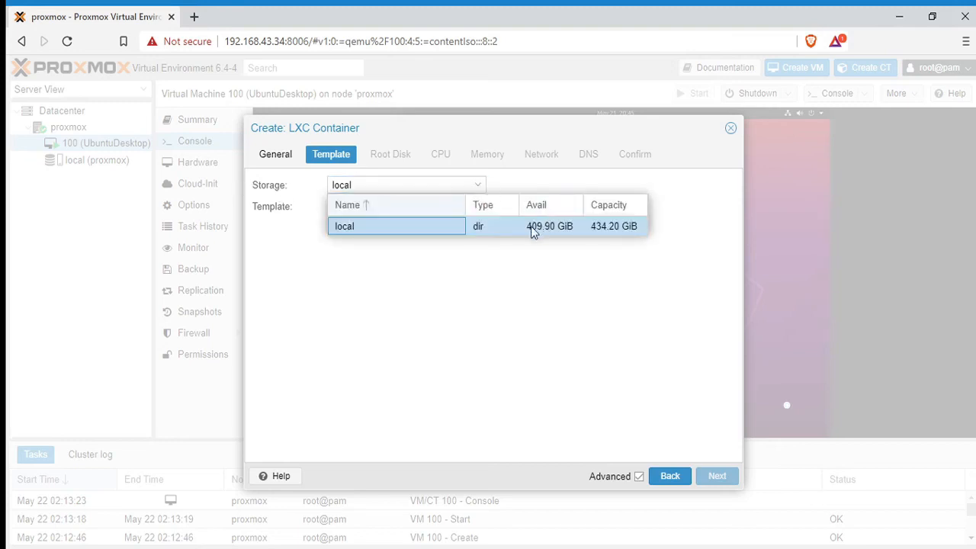
click(445, 227)
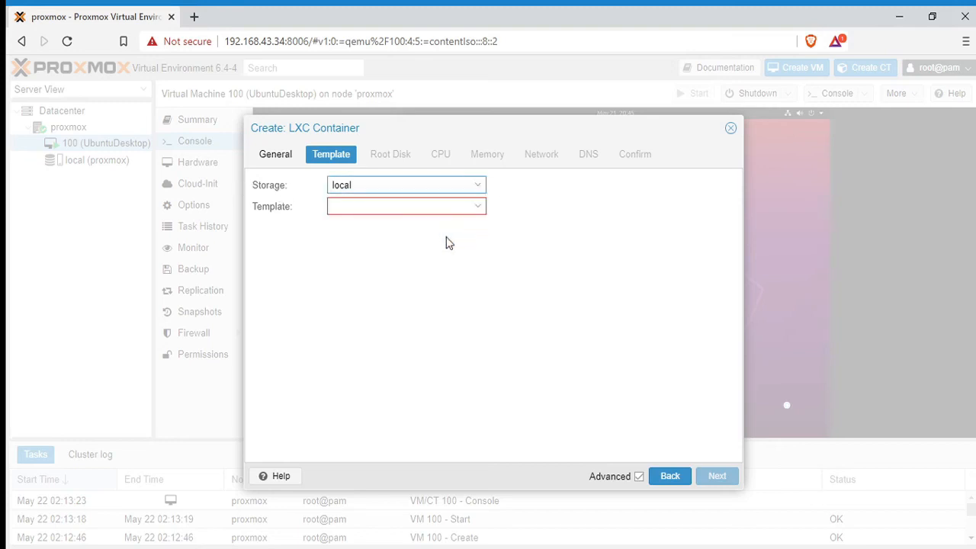
click(479, 206)
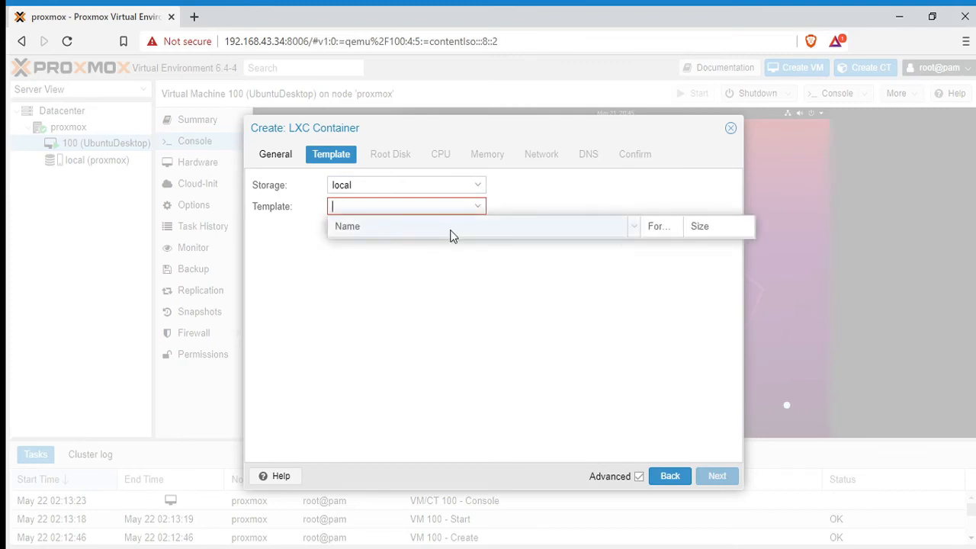
click(676, 479)
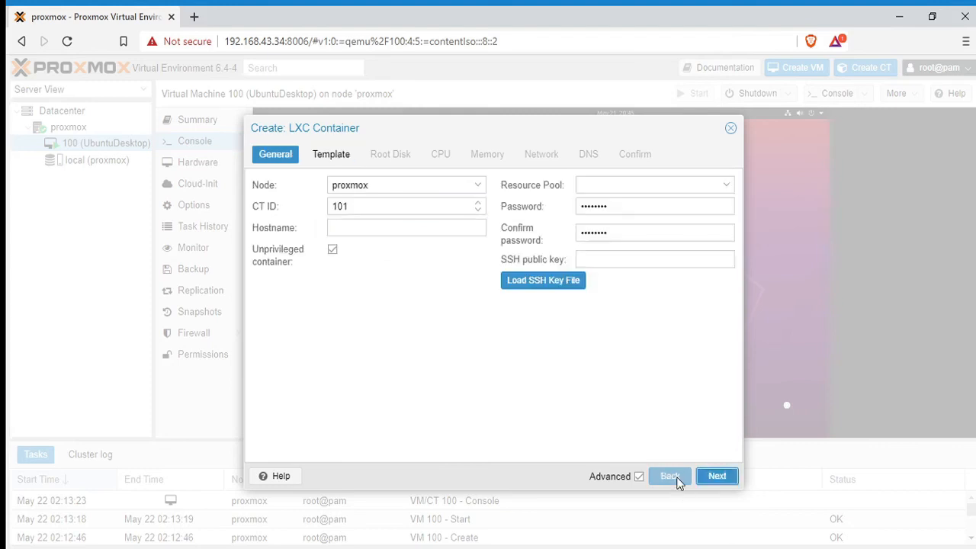
click(730, 129)
click(97, 159)
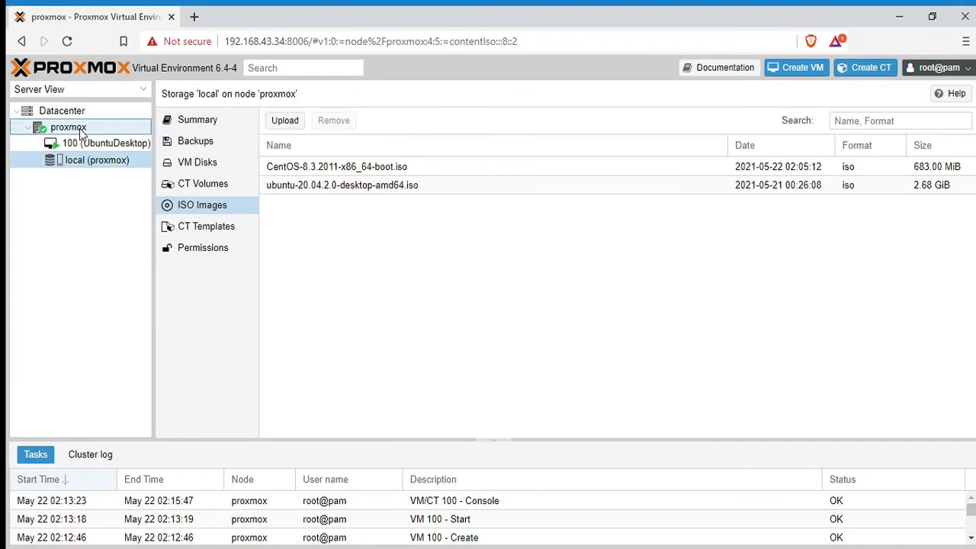
Show the CT Templates stored on the local storage.
click(82, 130)
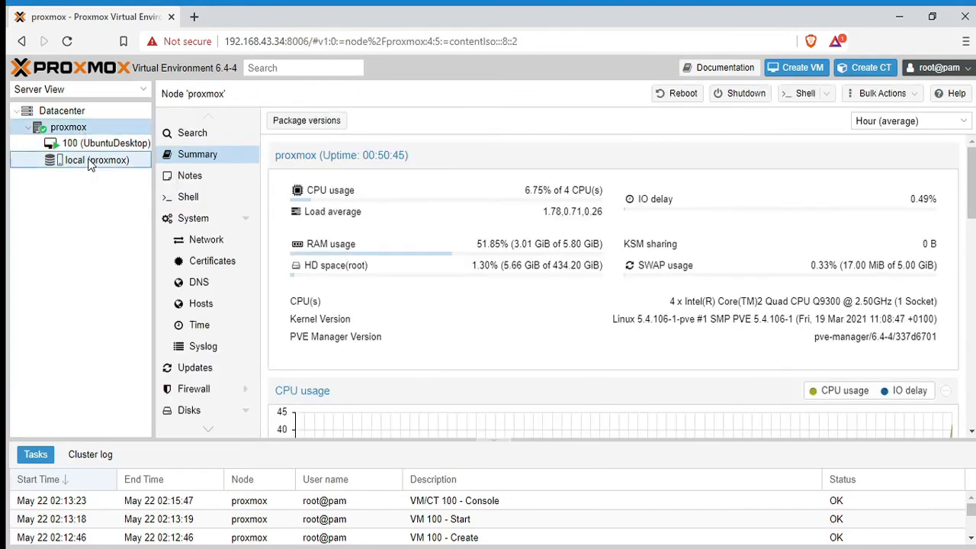
click(98, 161)
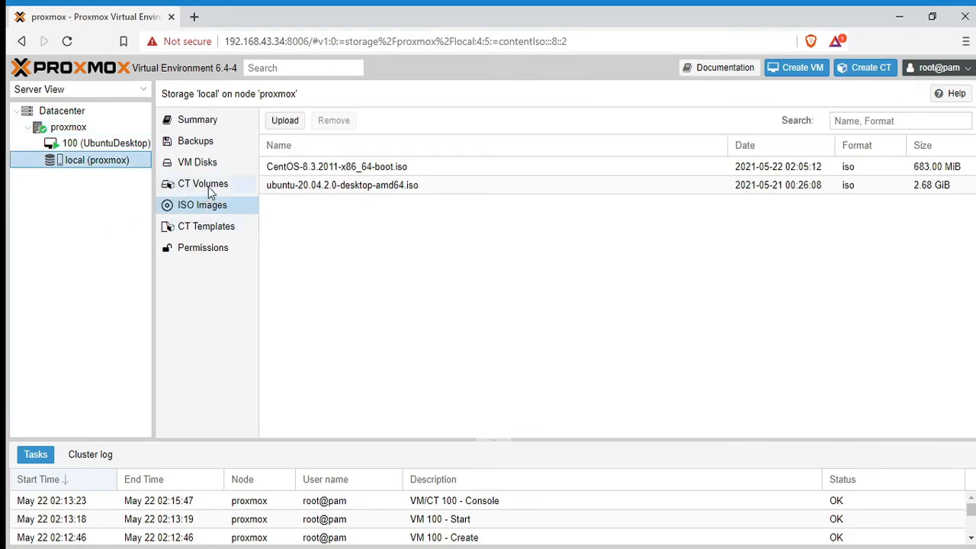
click(211, 234)
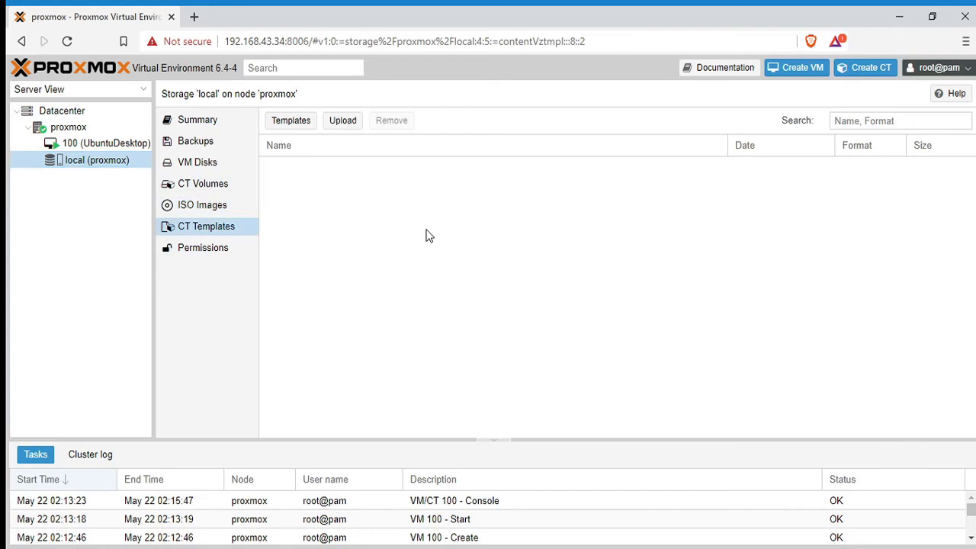
Download the centos-8-default_20201210_amd64 template and close the download task window.
click(304, 124)
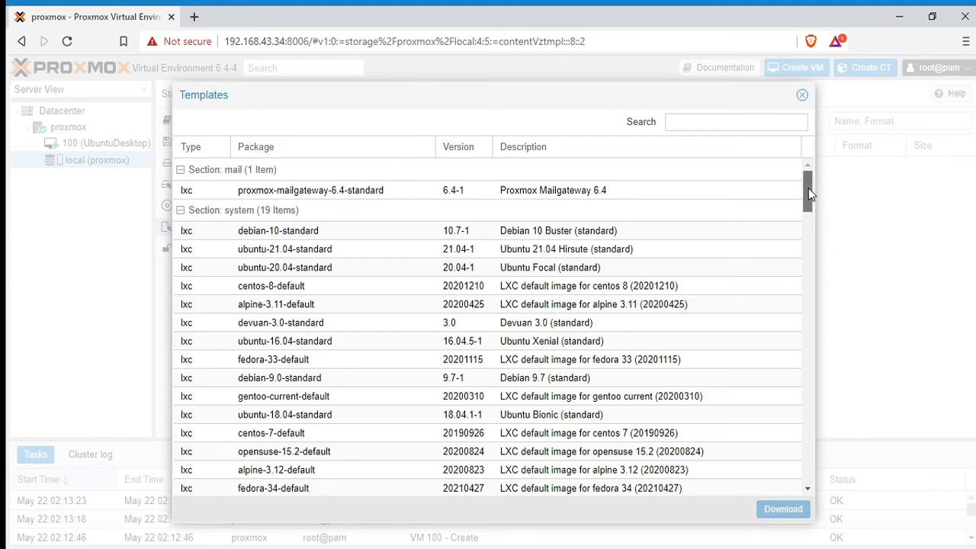
mouse_move(809, 191)
mouse_down()
mouse_move(807, 333)
mouse_move(807, 187)
mouse_up()
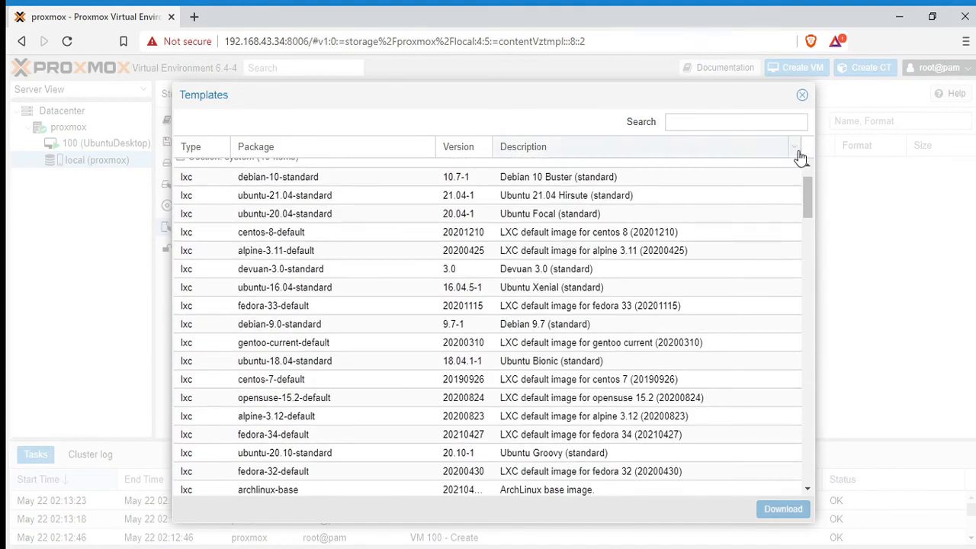
click(294, 241)
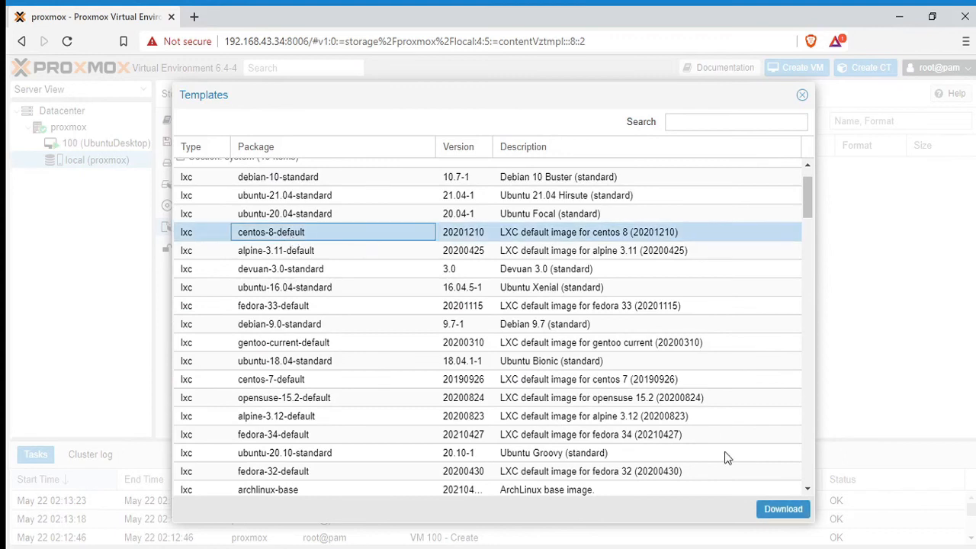
click(783, 510)
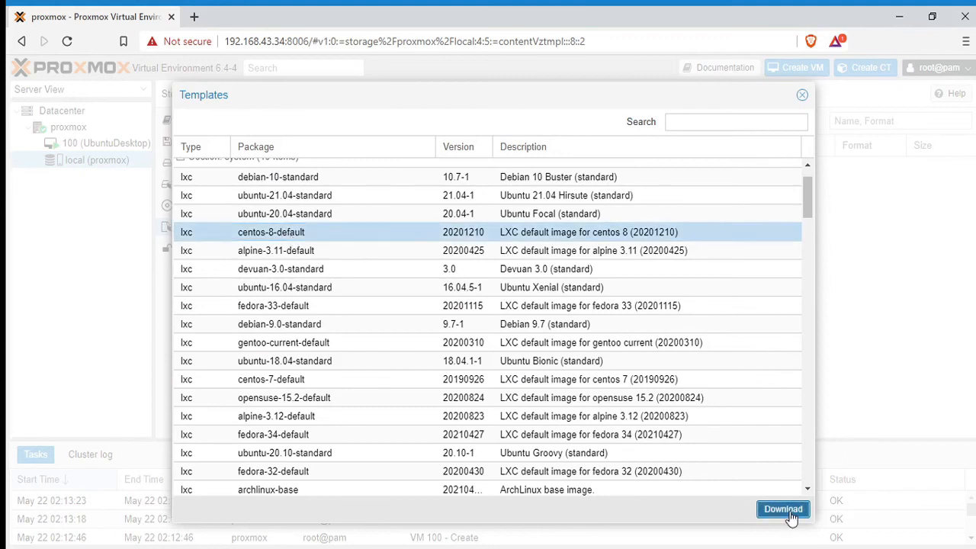
click(286, 159)
click(248, 159)
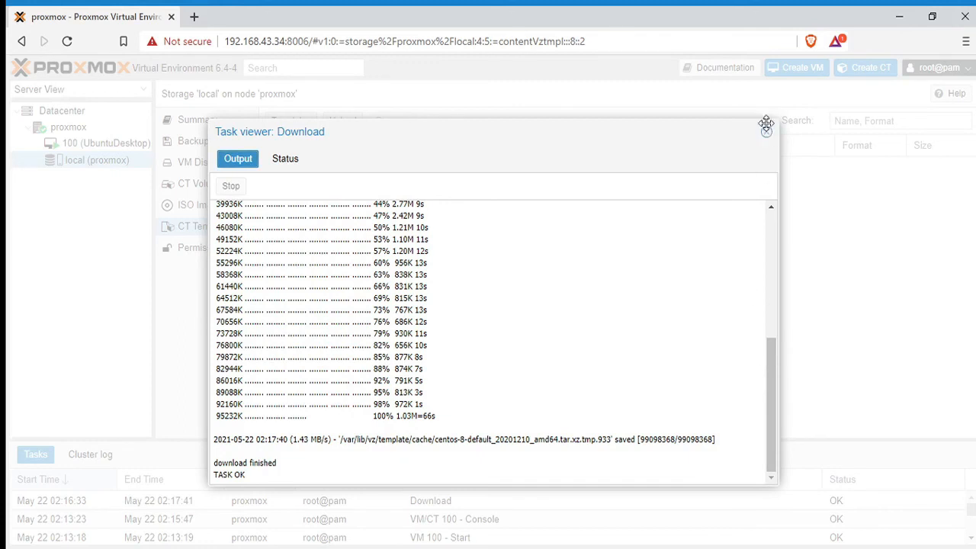
drag(768, 121, 771, 155)
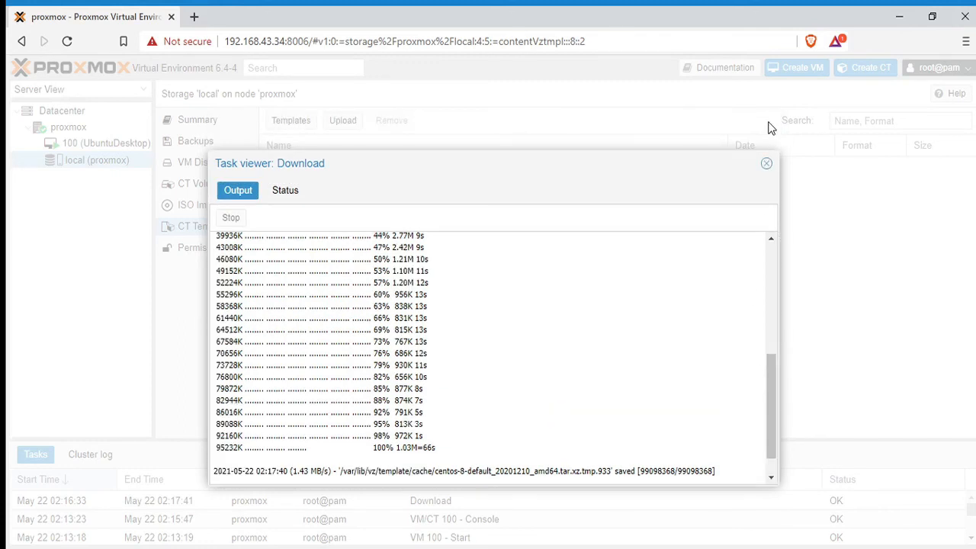
click(766, 164)
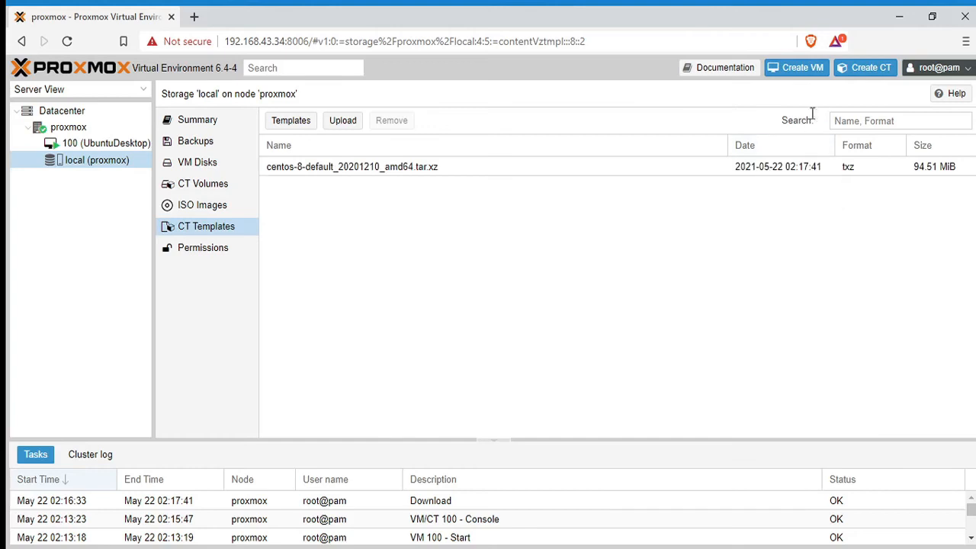
Start a new container wizard and choose the CentOS 8 template.
click(866, 80)
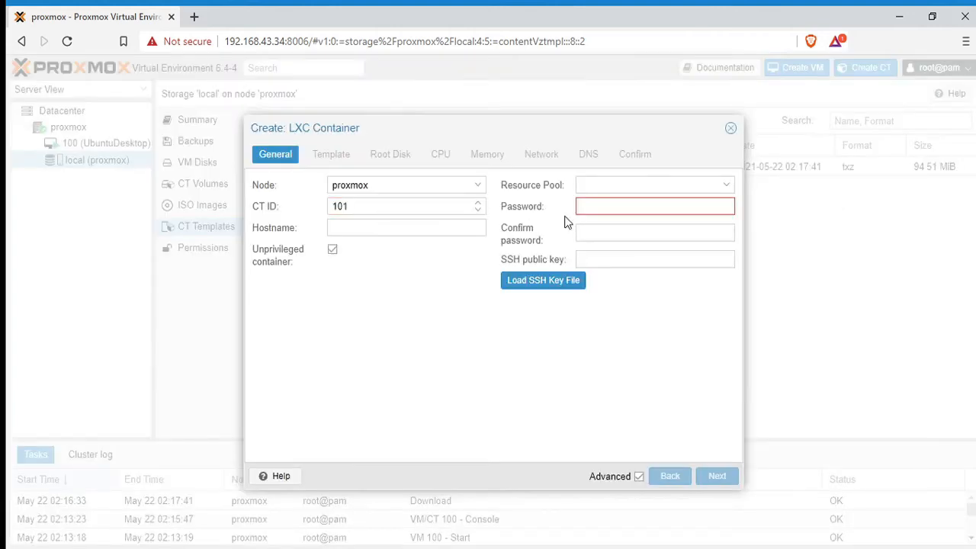
click(585, 208)
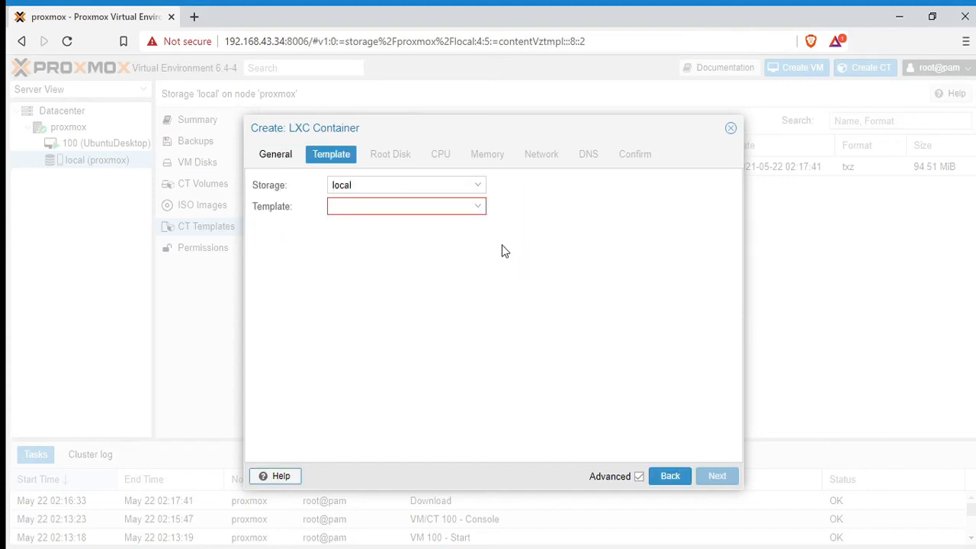
click(486, 211)
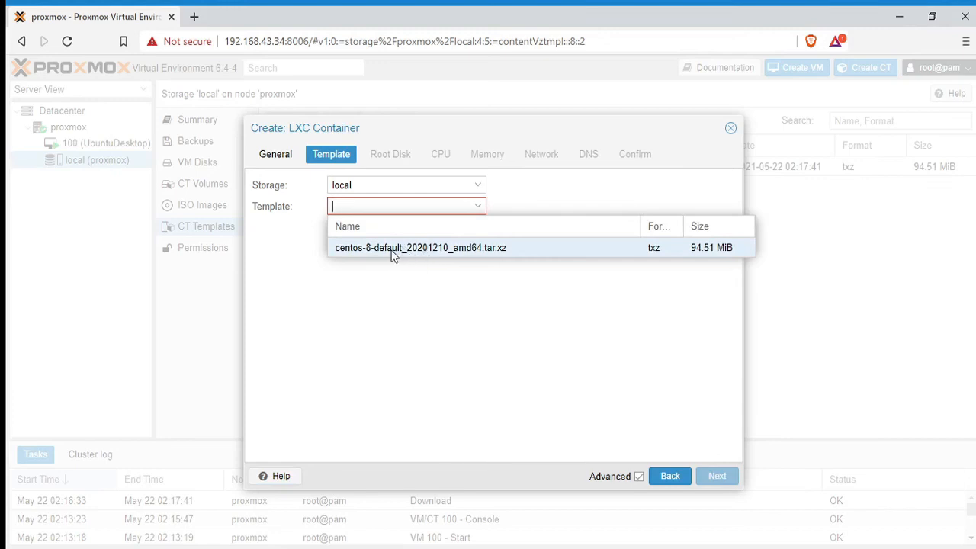
click(408, 251)
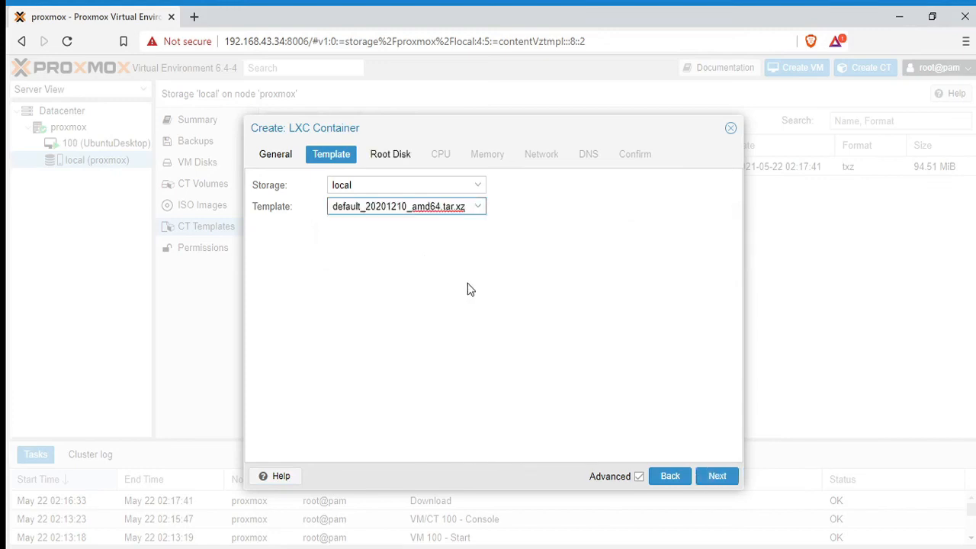
Set the container's root disk size to 20 GiB.
click(717, 475)
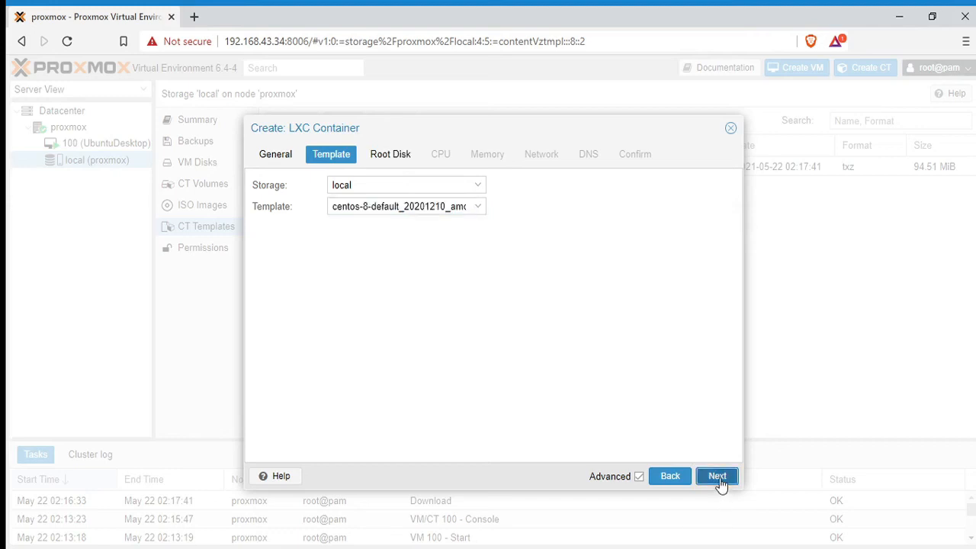
drag(344, 207, 300, 210)
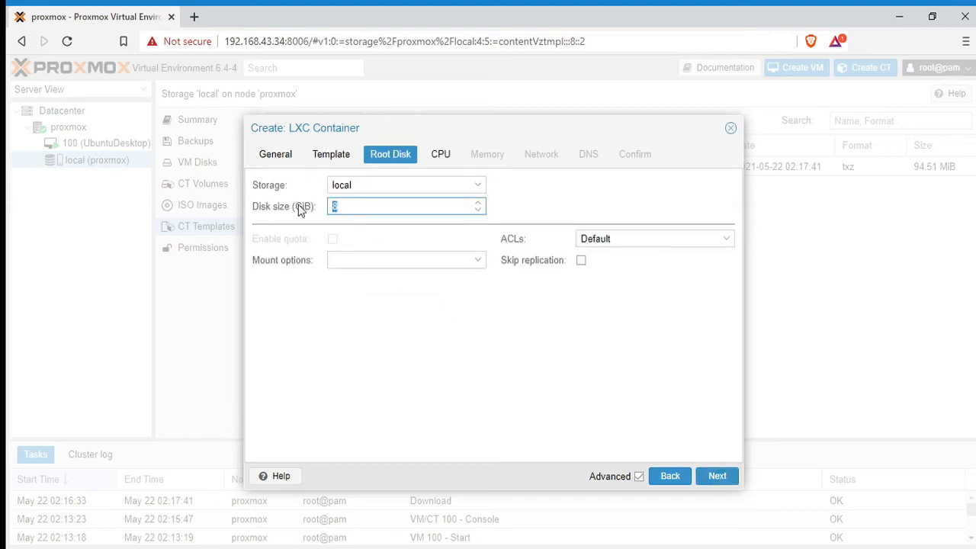
text(20)
click(402, 343)
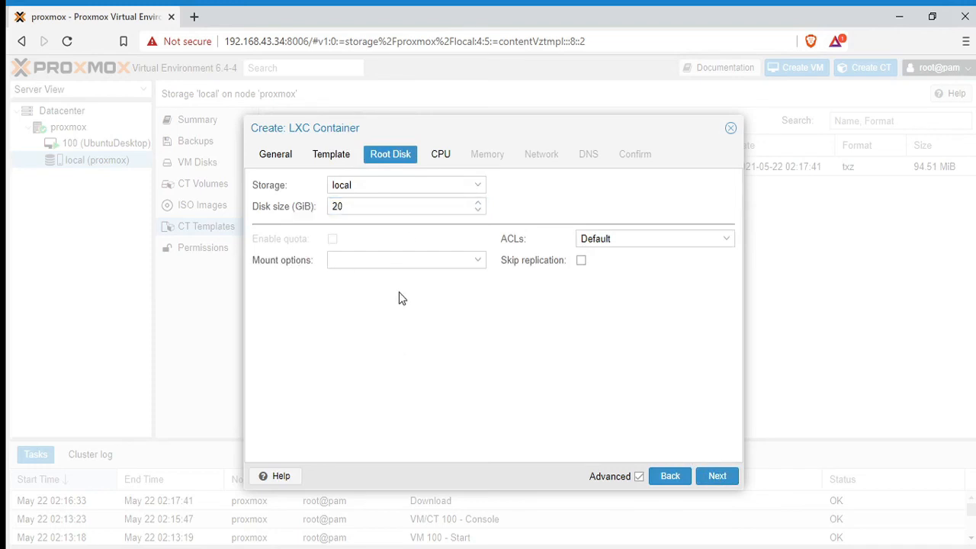
click(442, 164)
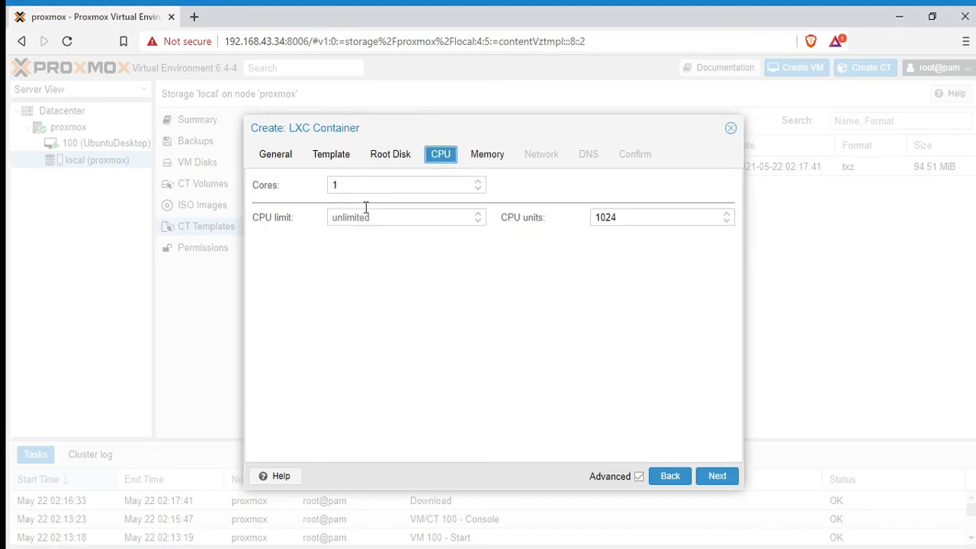
Give the container 2 CPU cores and keep 512 MiB memory.
click(478, 184)
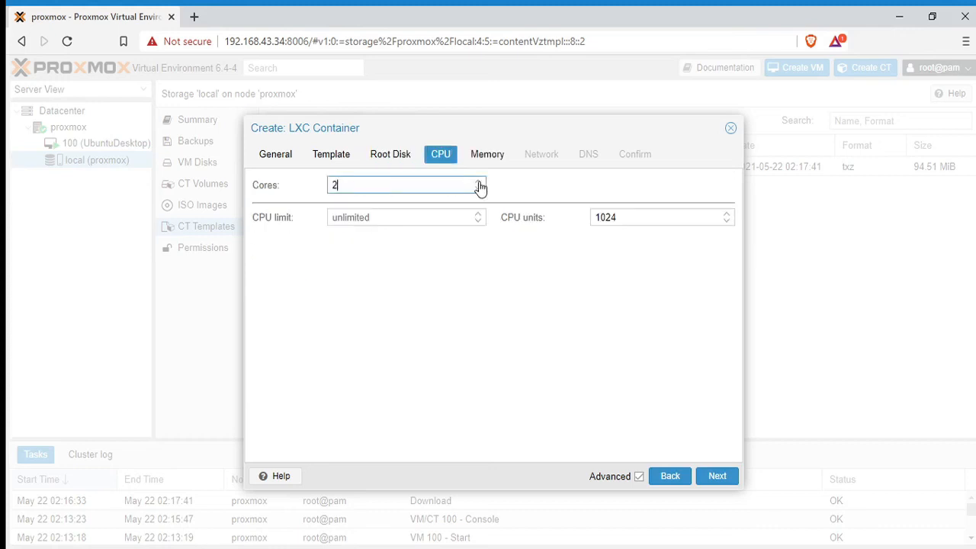
click(549, 316)
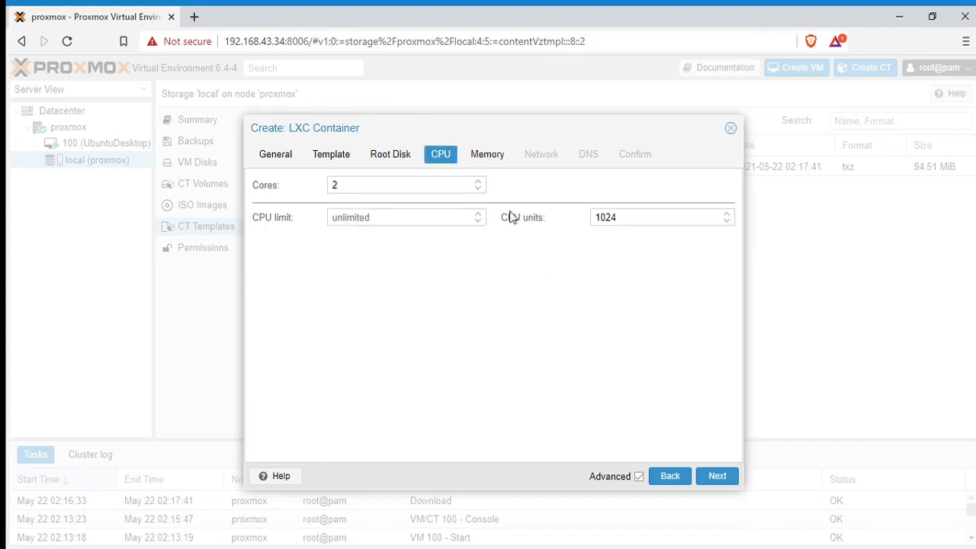
click(489, 155)
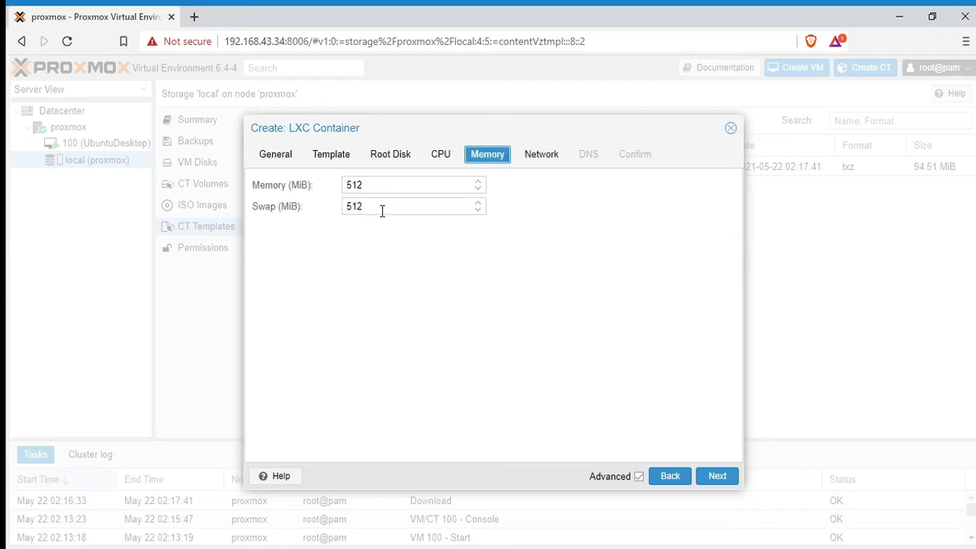
key(Tab)
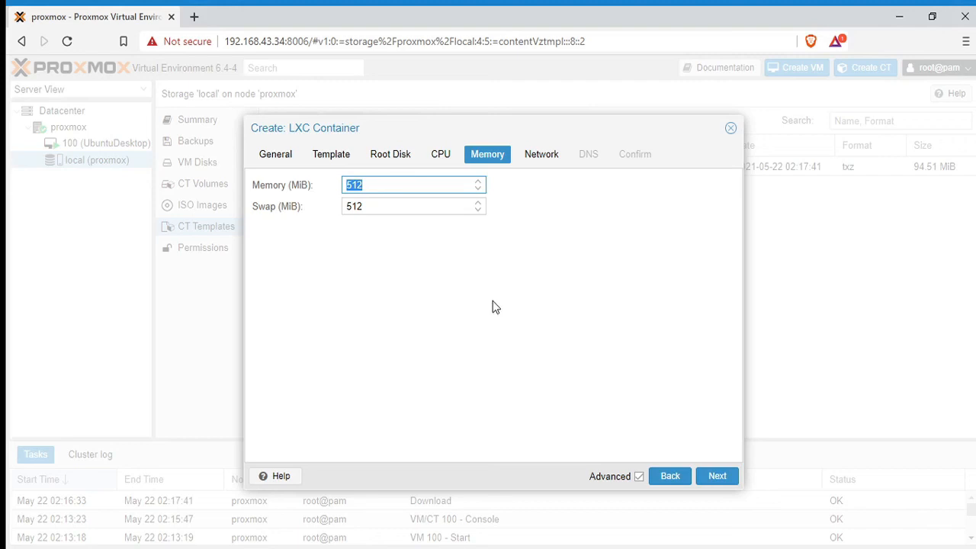
click(542, 154)
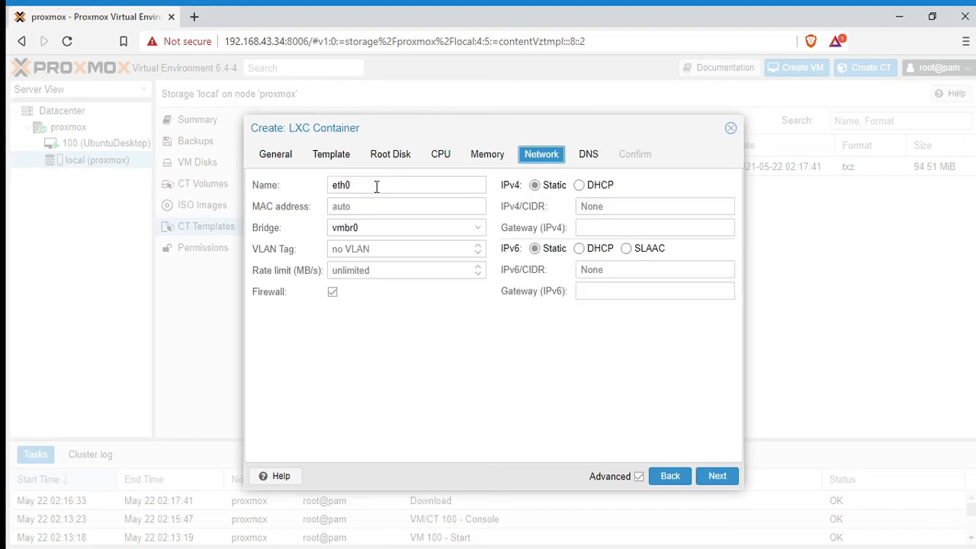
Set eth0 on vmbr0 to IPv4 DHCP and continue past DNS to Confirm.
drag(353, 186, 330, 185)
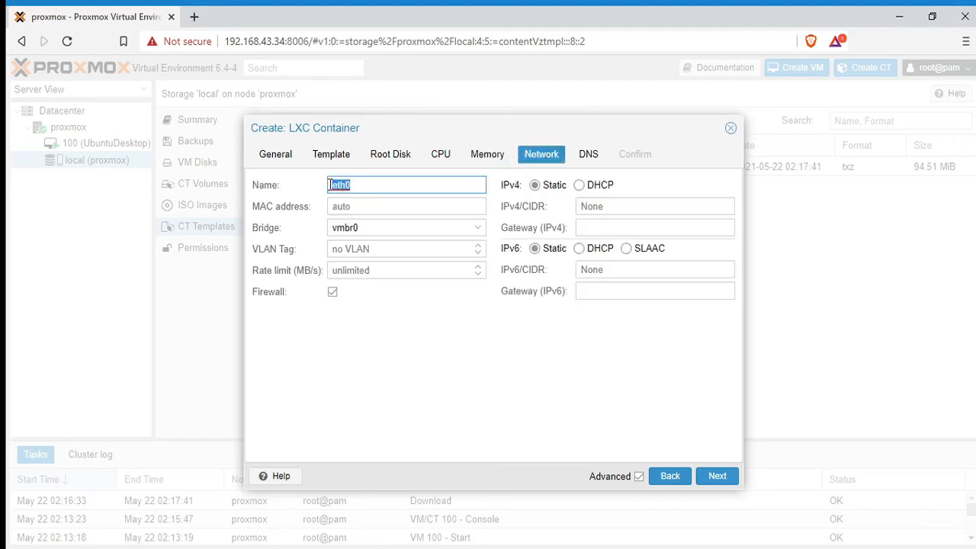
drag(365, 228, 322, 231)
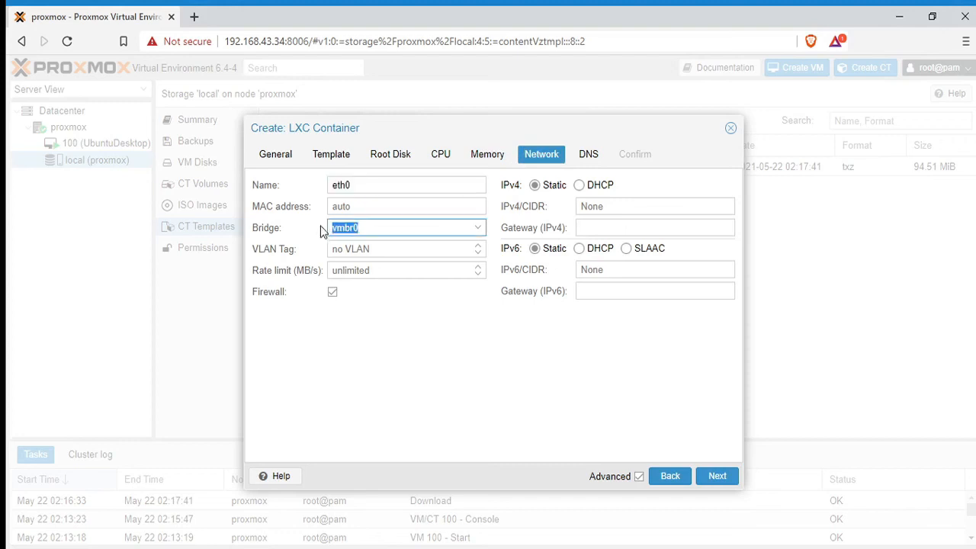
click(579, 187)
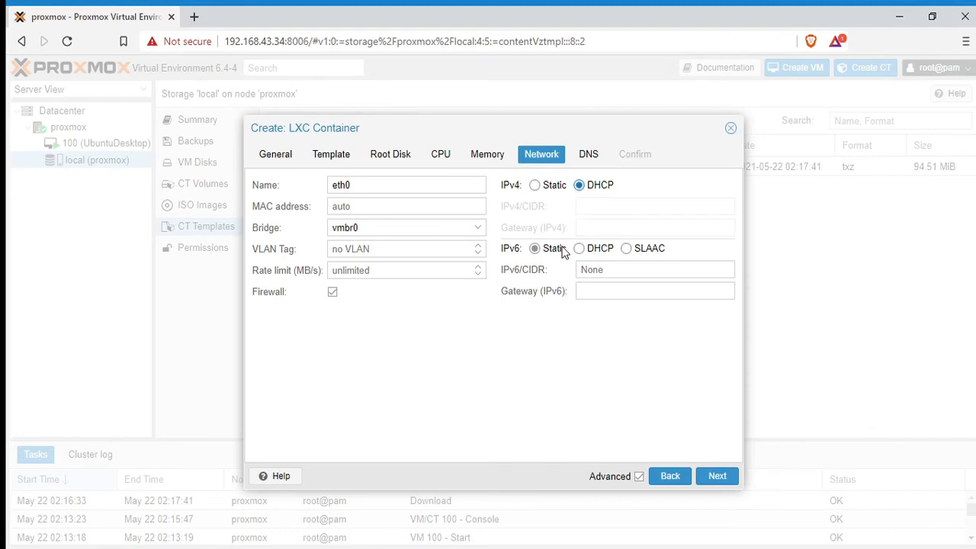
click(716, 477)
click(710, 479)
click(711, 482)
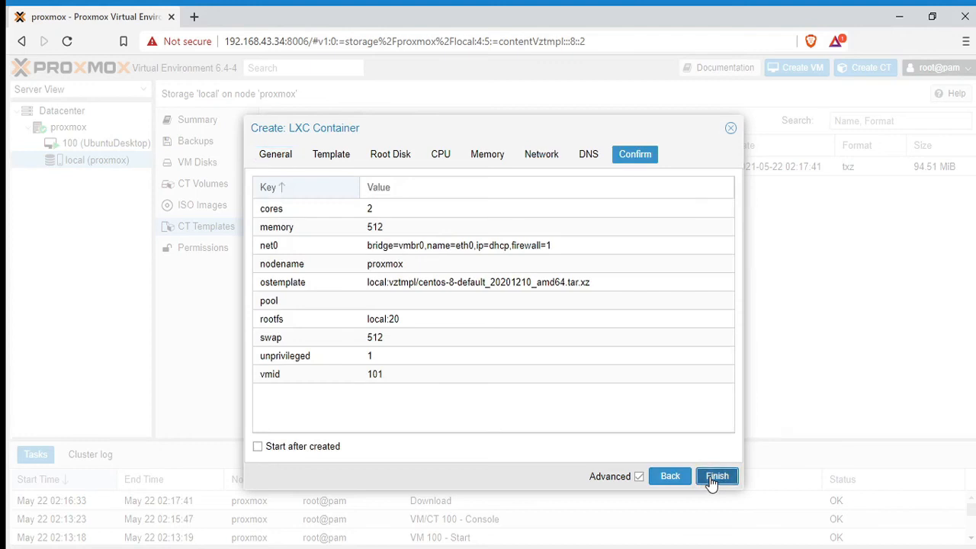
Create container CT101 and close the creation log once the task finishes OK.
click(716, 477)
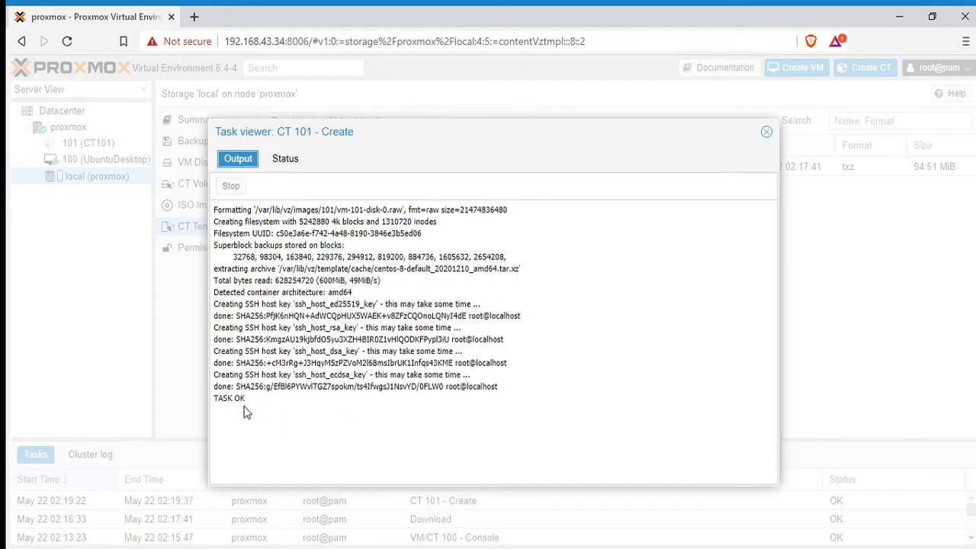
click(766, 133)
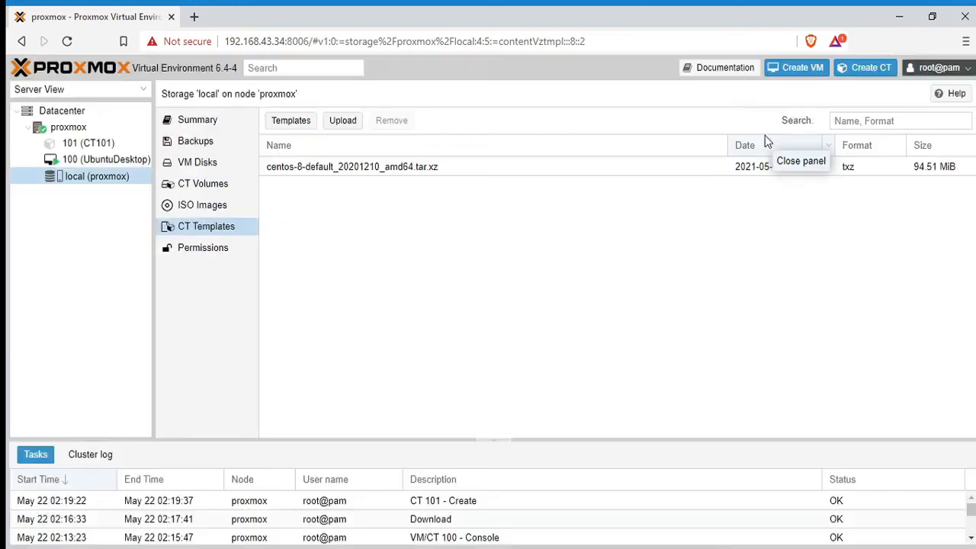
Start CT101 and open its console, then begin Install Ubuntu in VM 100.
click(113, 144)
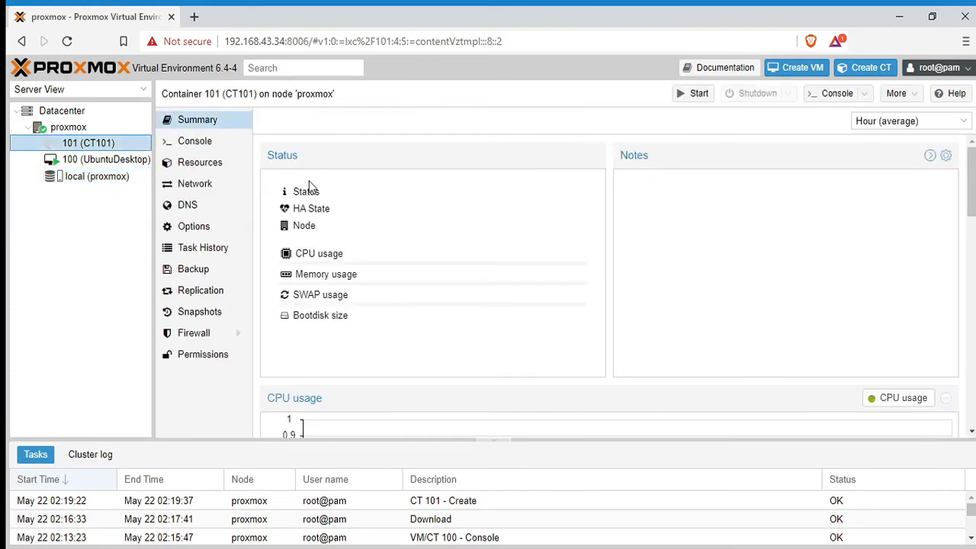
click(700, 94)
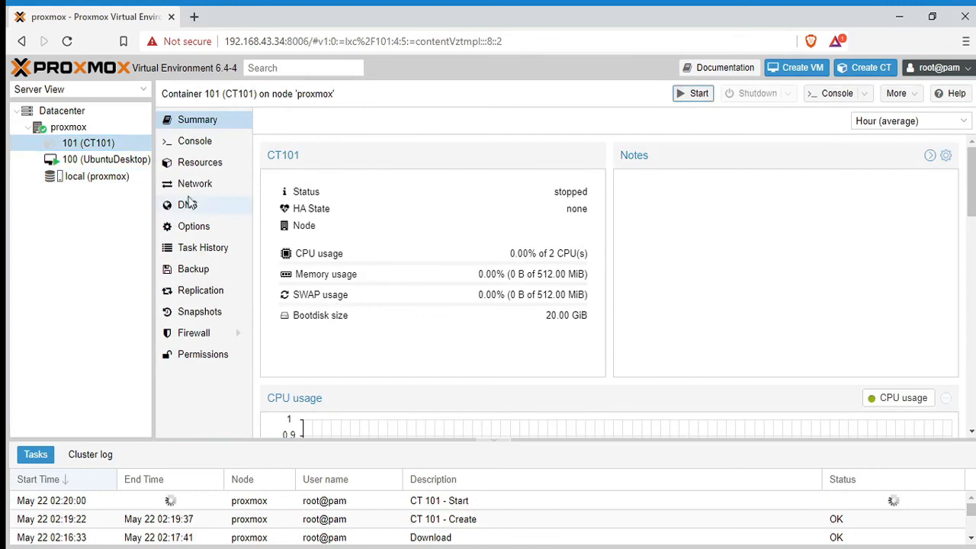
click(197, 146)
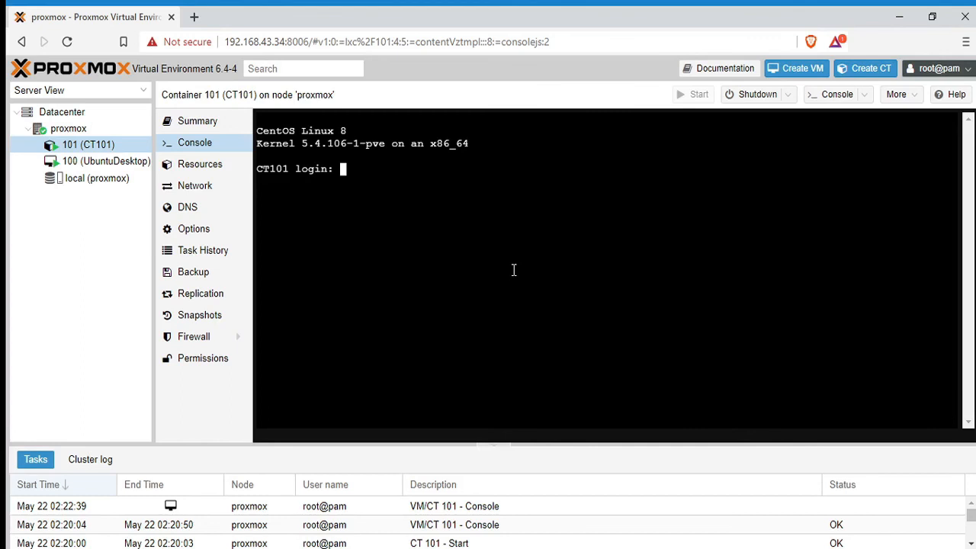
click(99, 166)
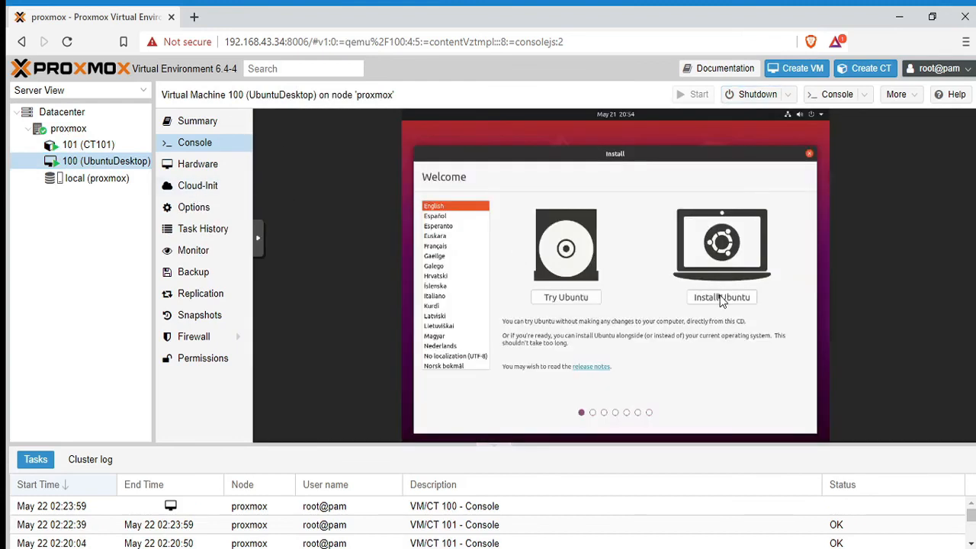
click(722, 297)
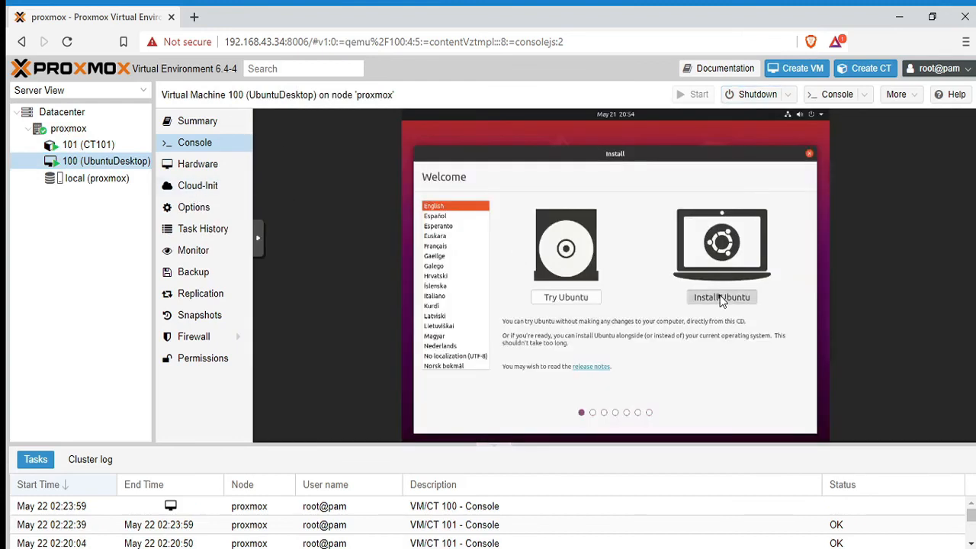